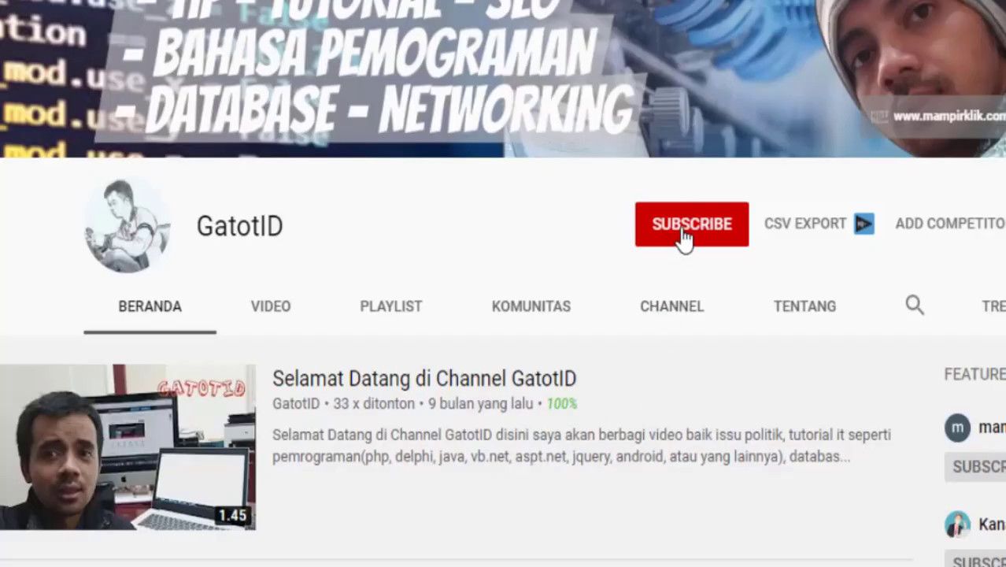
# Step: Subscribe to the GatotID channel and set its notifications to Semua
pyautogui.click(682, 230)
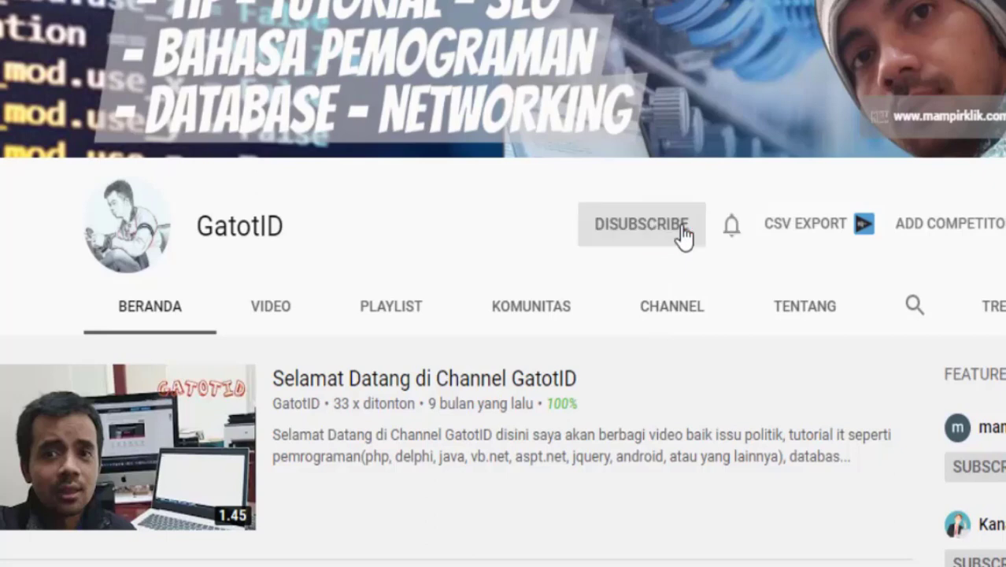
pyautogui.click(732, 230)
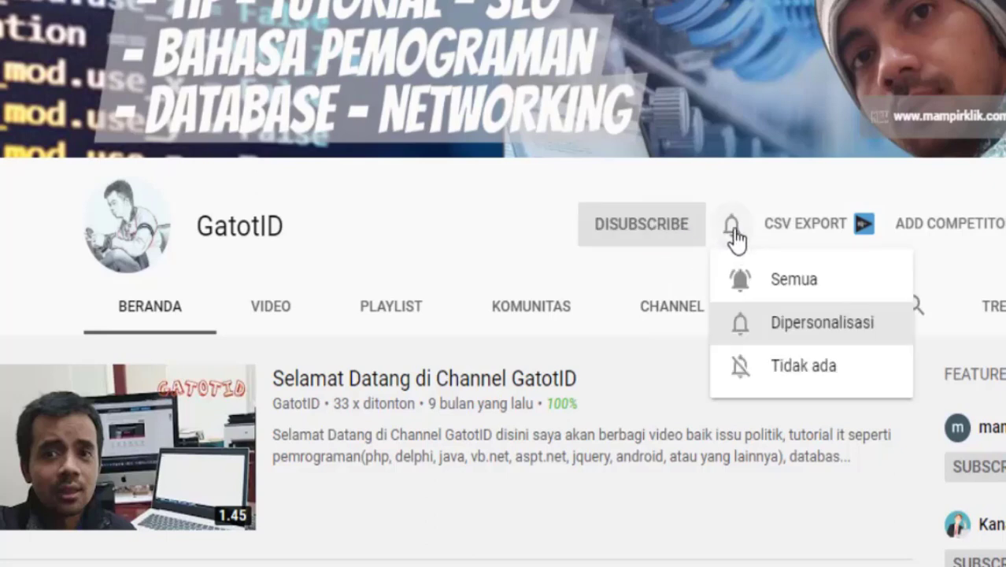
pyautogui.click(769, 284)
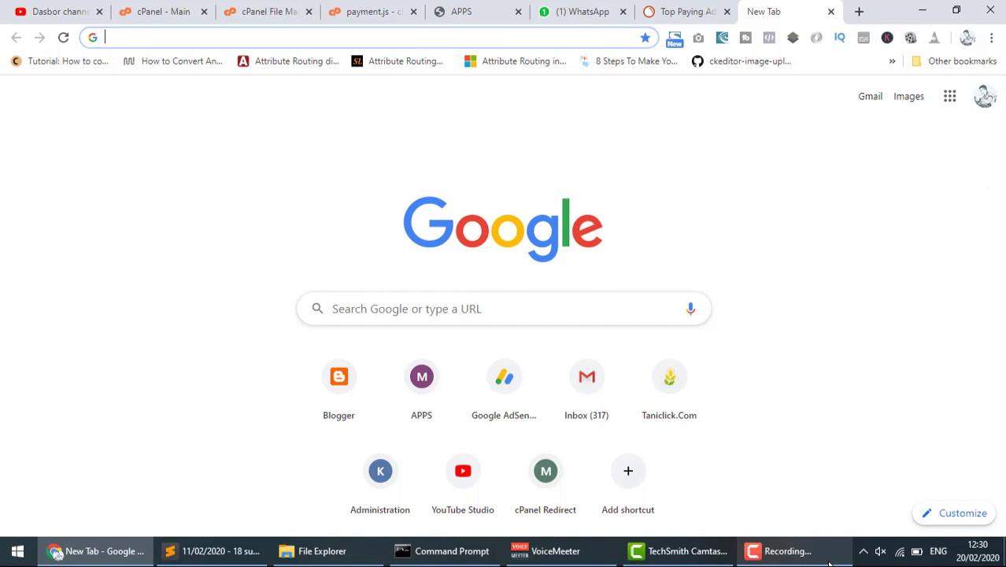
# Step: Search Google for "analytics google" and go to the Google Analytics result
pyautogui.write('an')
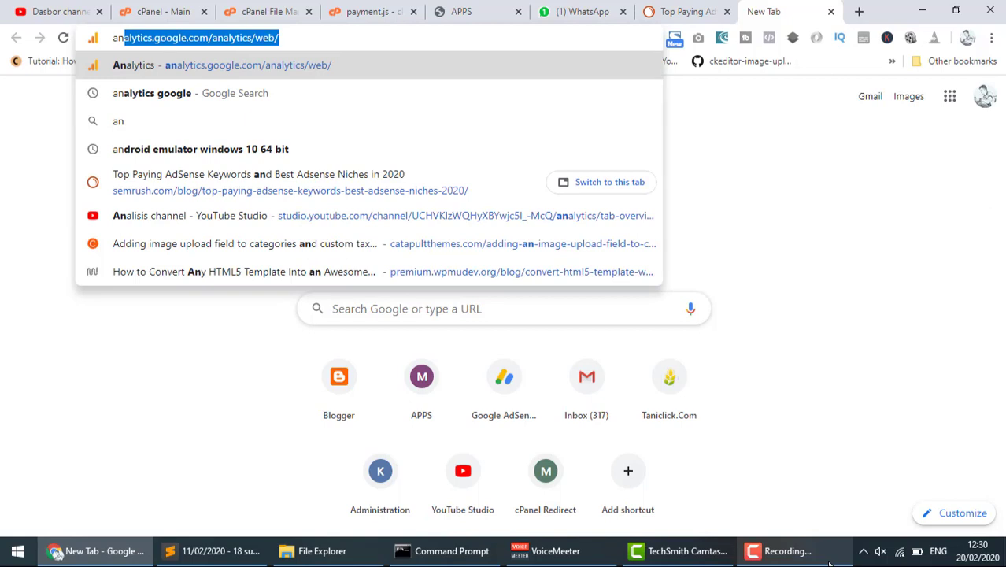
pyautogui.write('a')
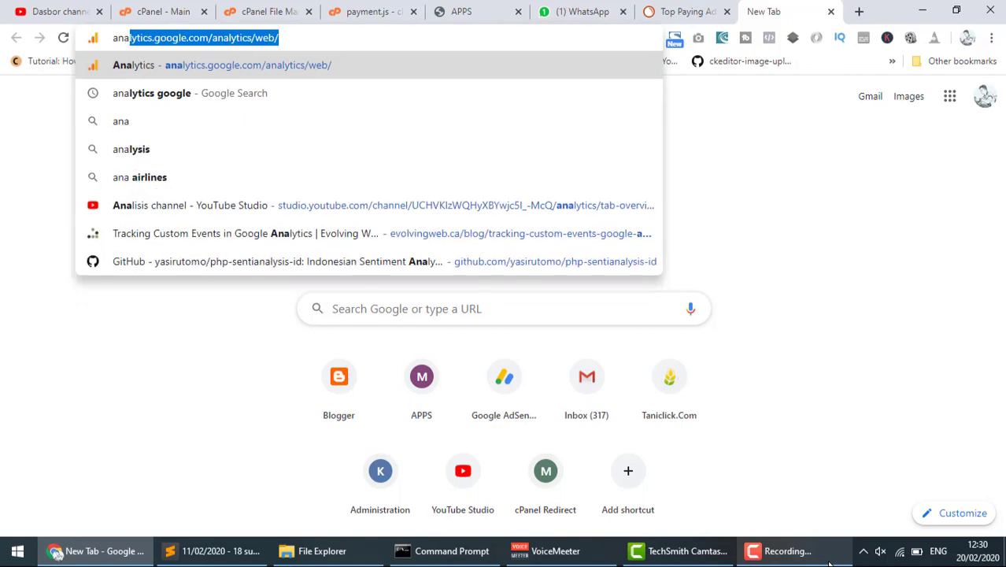
pyautogui.write('lytics ')
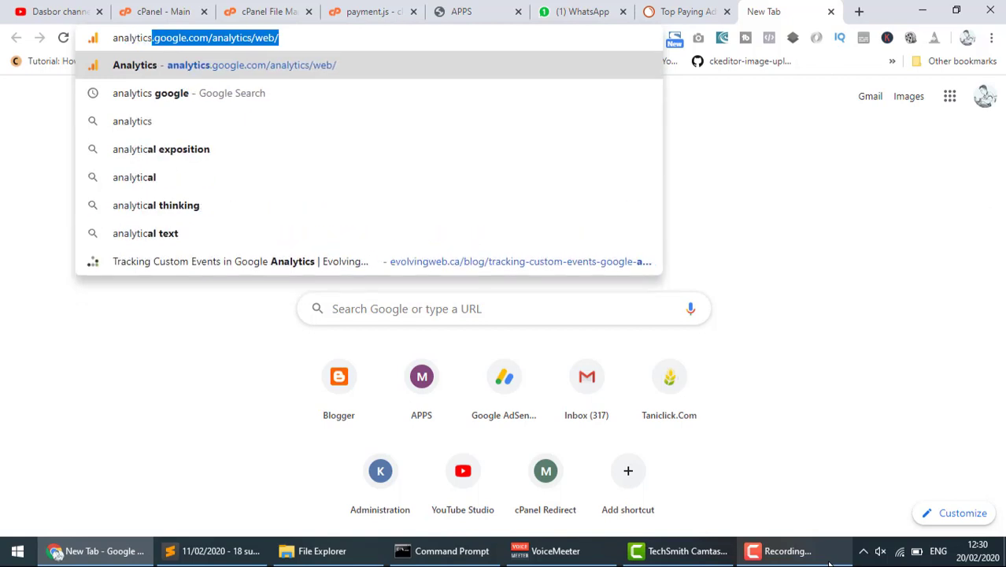
pyautogui.write('go')
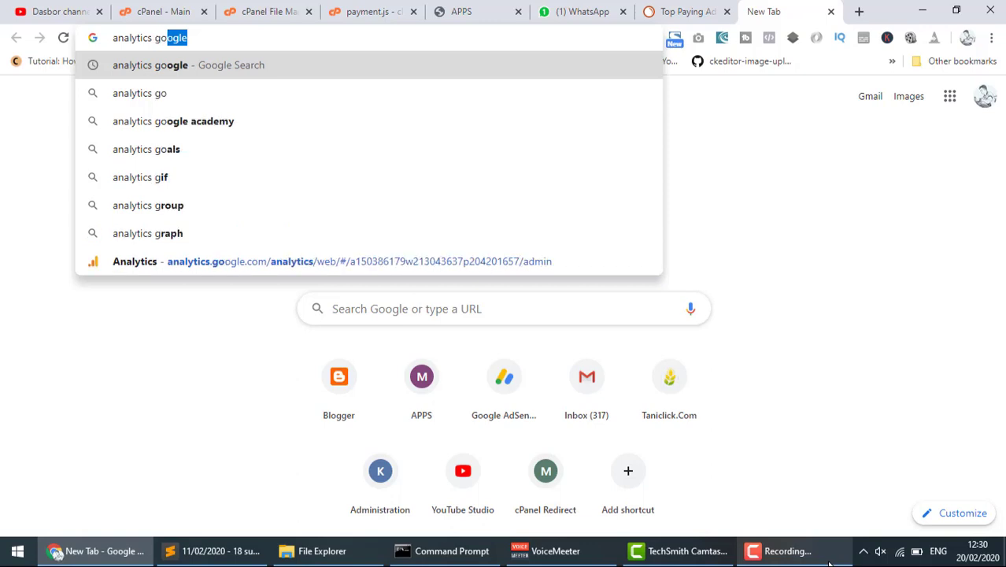
pyautogui.write('ogle')
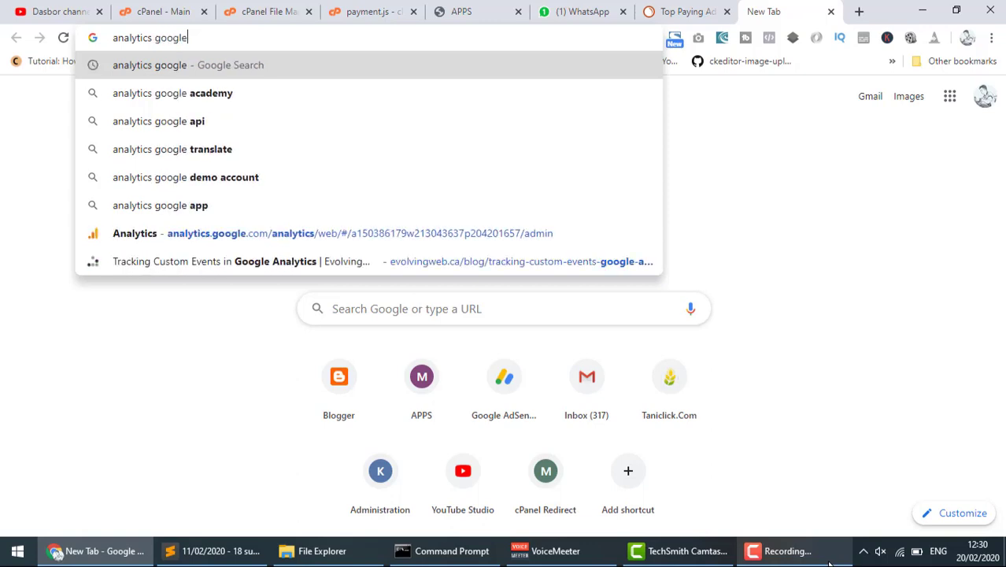
pyautogui.press('Return')
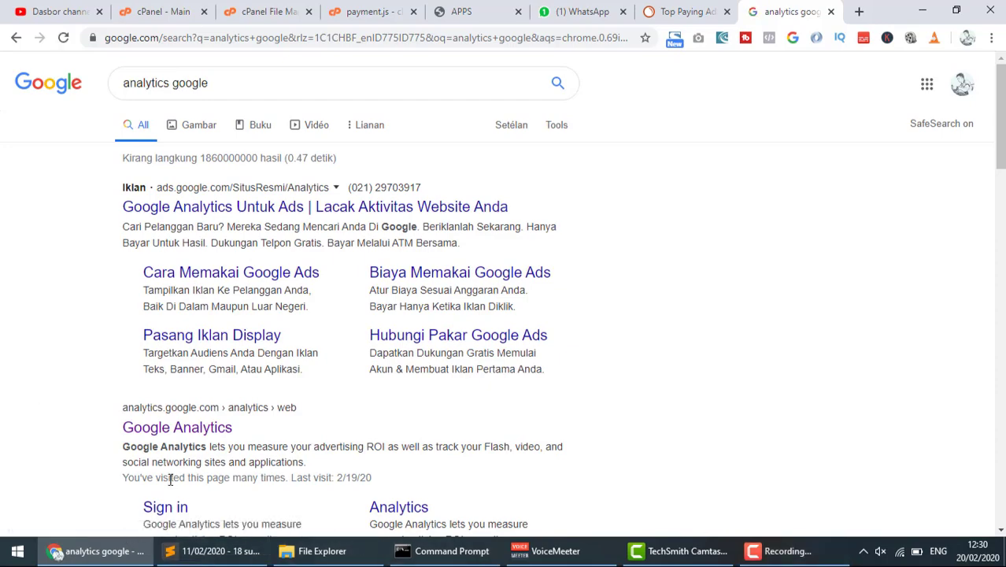
pyautogui.moveTo(245, 431); pyautogui.dragTo(167, 428)
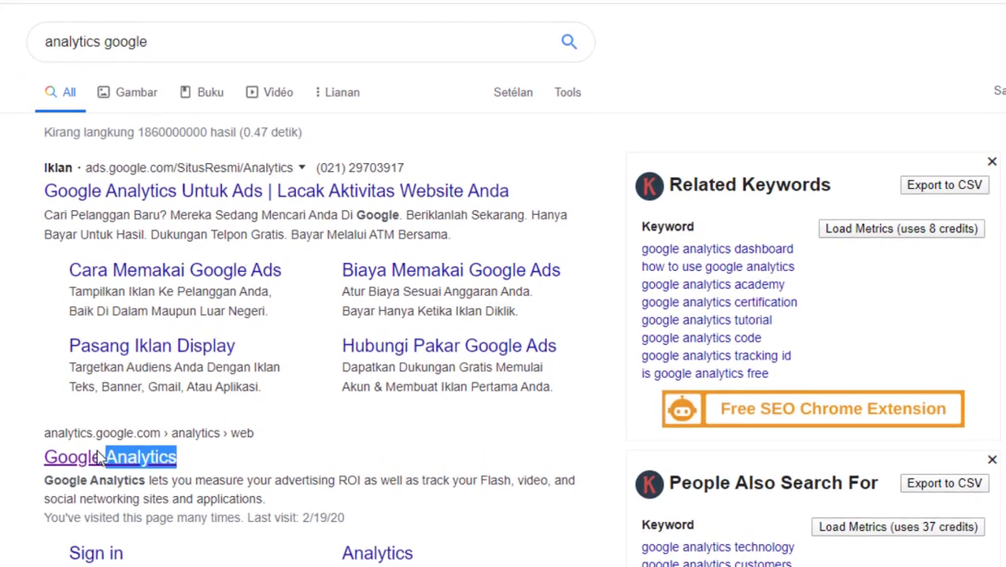
pyautogui.moveTo(101, 459); pyautogui.dragTo(163, 470)
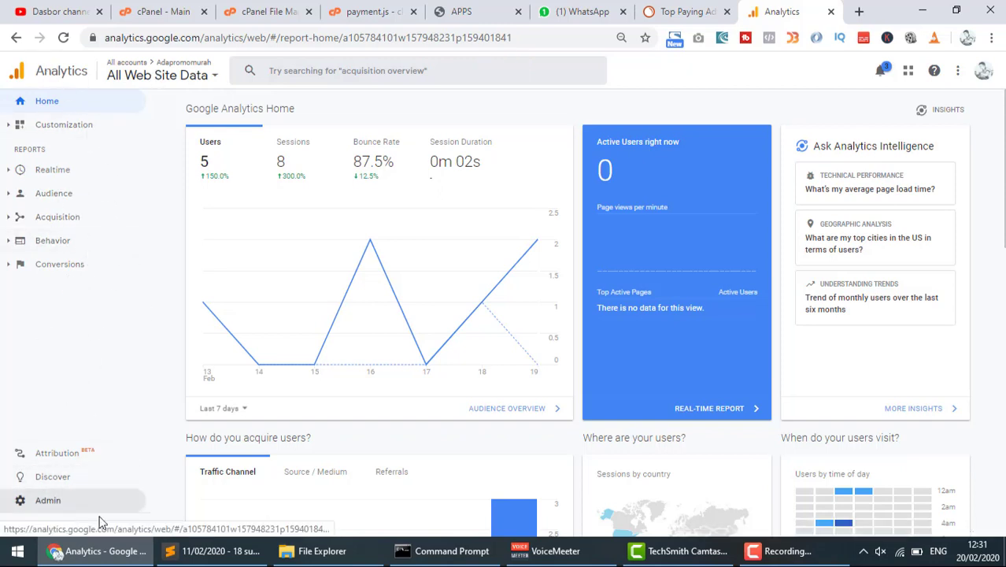
# Step: Start creating a new Analytics account named "youtube" in the admin area and complete its account setup with the default data sharing options
pyautogui.click(55, 500)
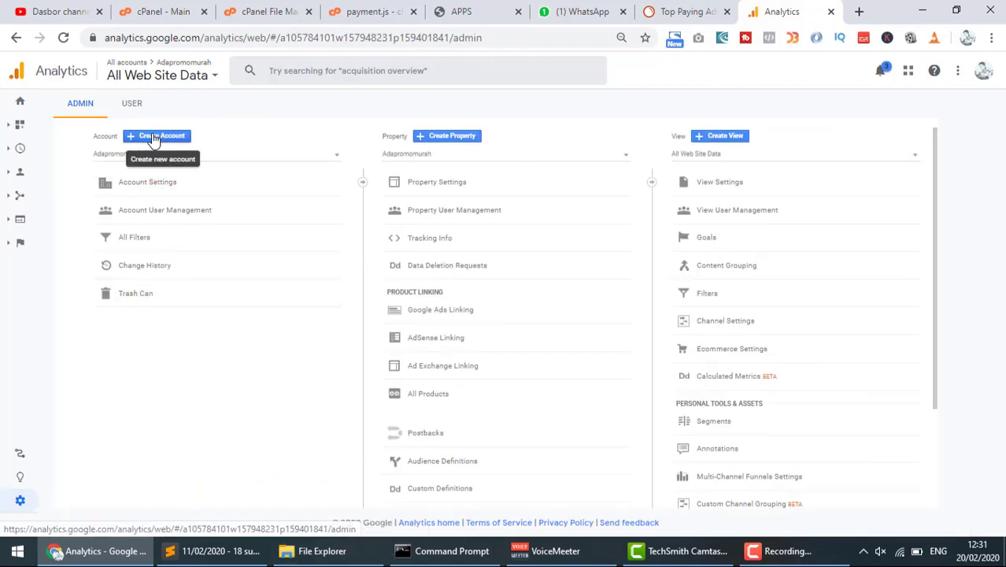
pyautogui.click(154, 138)
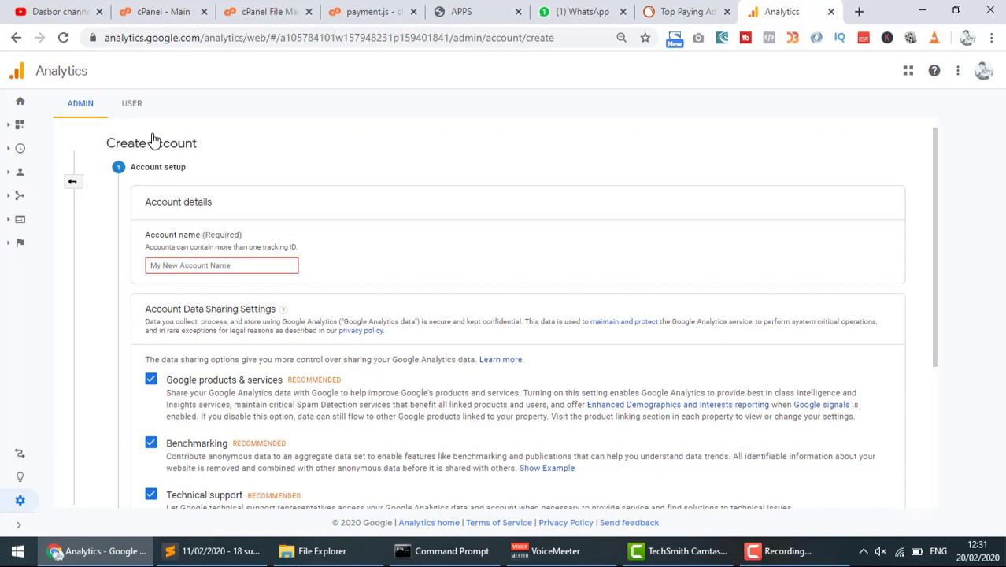
pyautogui.write('yoube')
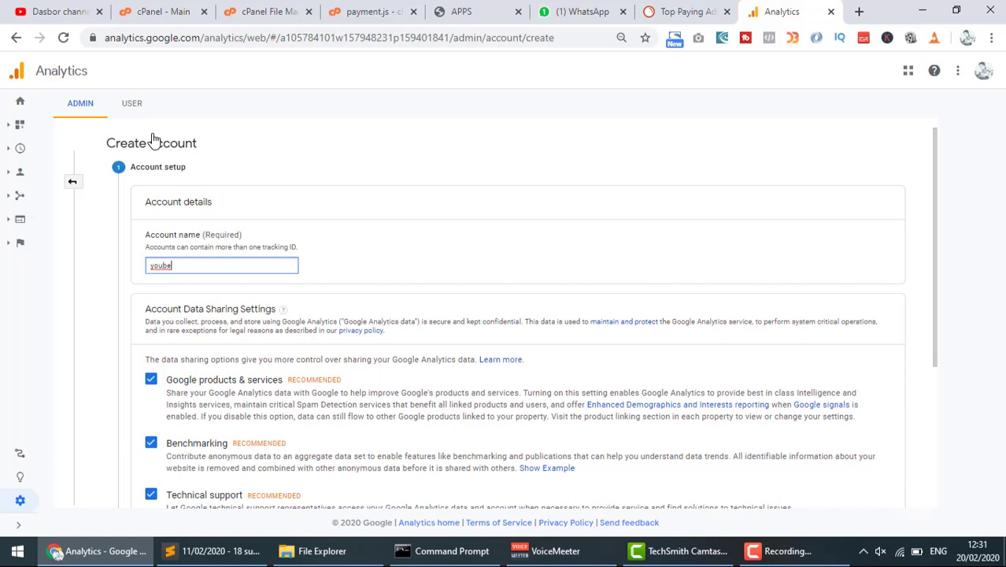
pyautogui.press('BackSpace')
pyautogui.press('BackSpace')
pyautogui.write('tube')
pyautogui.scroll(-3, 269, 231)
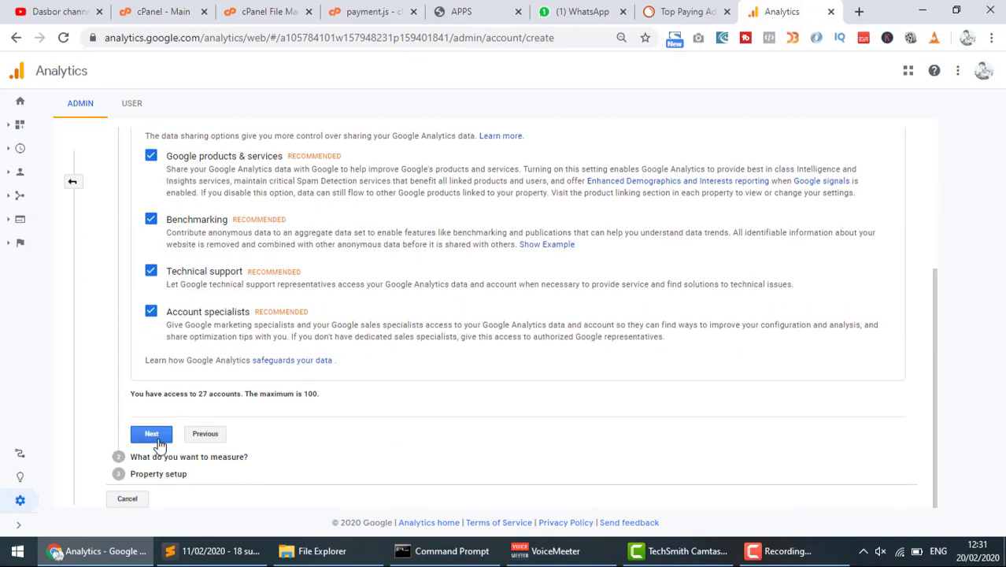
pyautogui.click(153, 434)
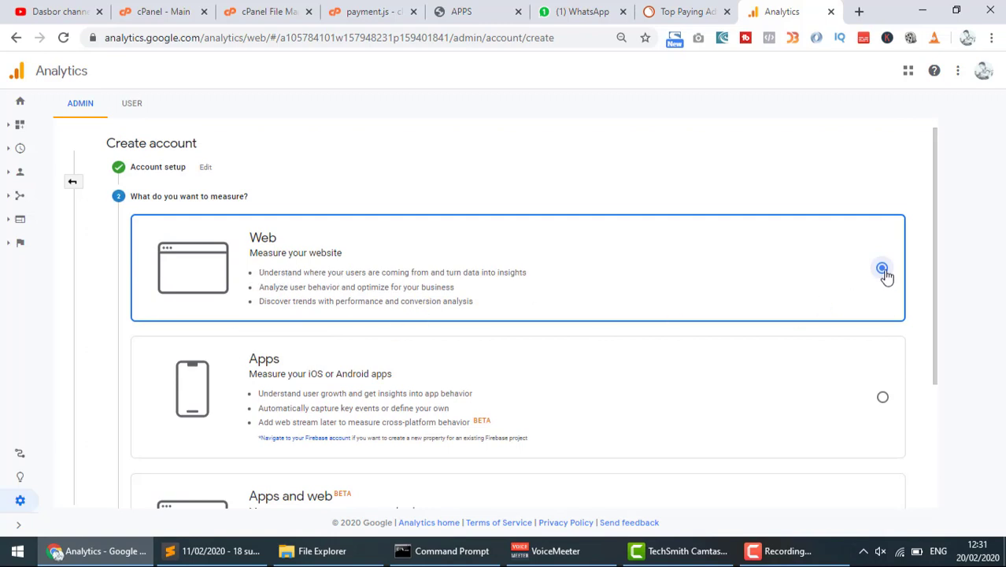
pyautogui.scroll(-3, 299, 313)
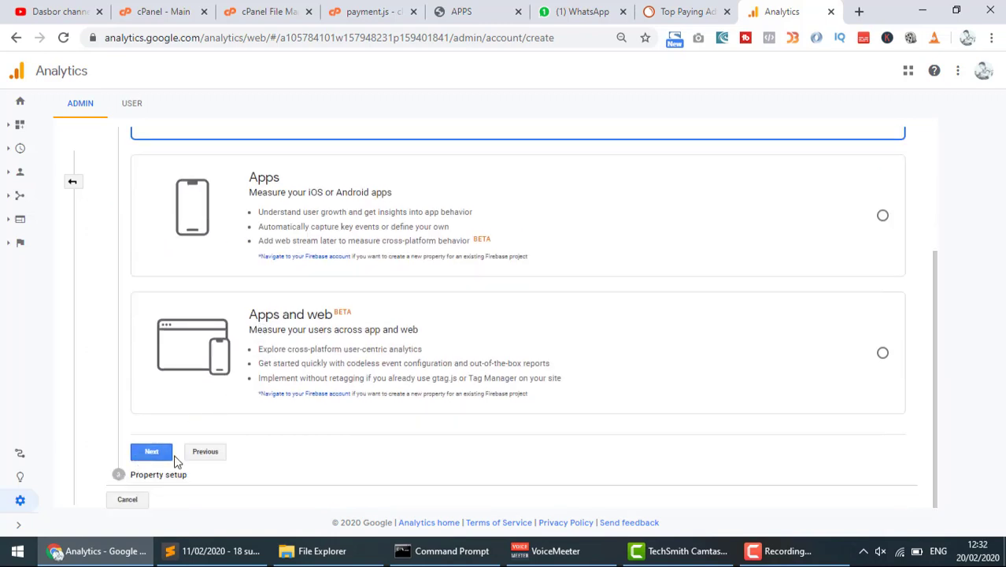
pyautogui.click(161, 450)
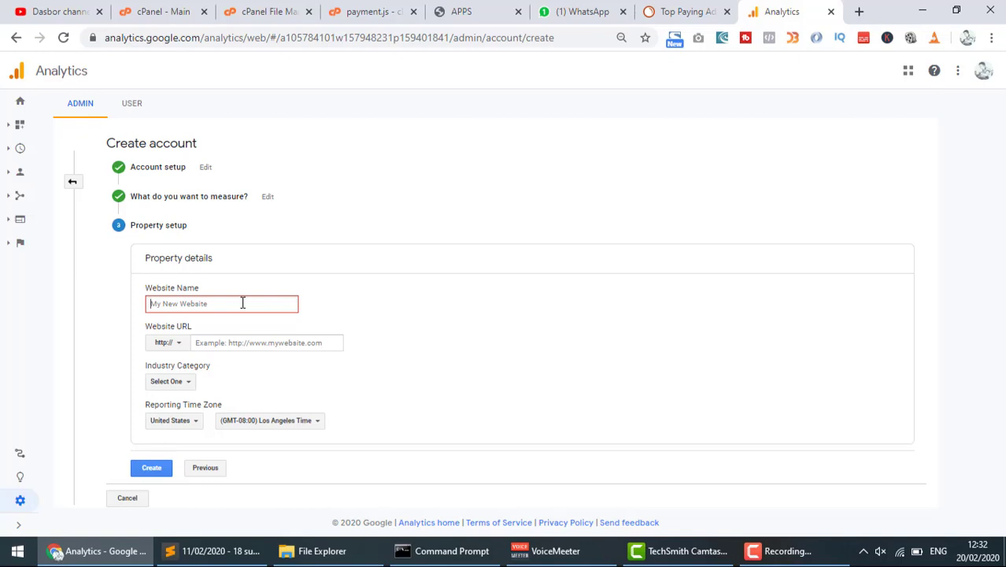
pyautogui.write('youtube-testing')
pyautogui.click(179, 342)
pyautogui.click(178, 384)
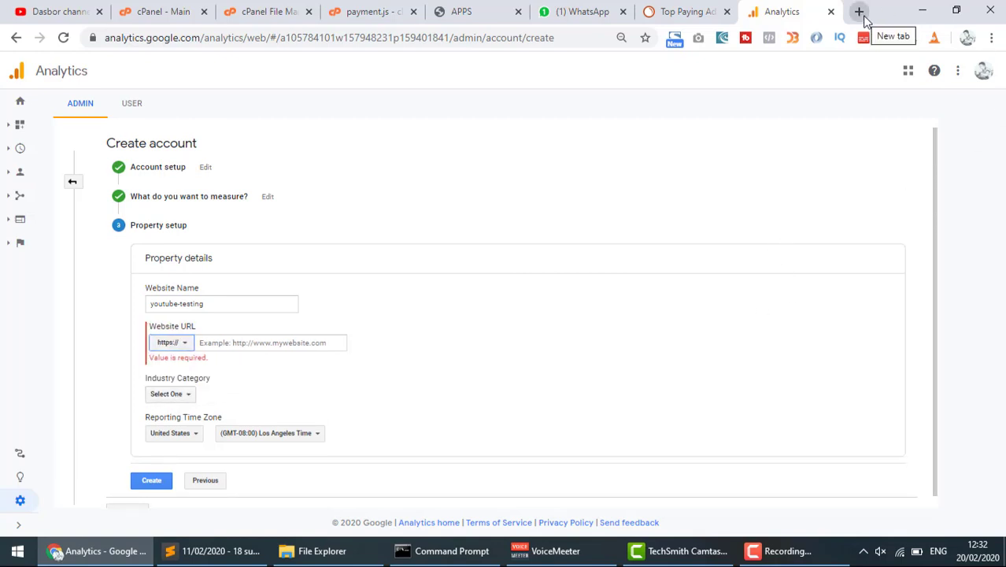
# Step: Switch to YouTube Studio and copy the link address of the channel page
pyautogui.click(36, 11)
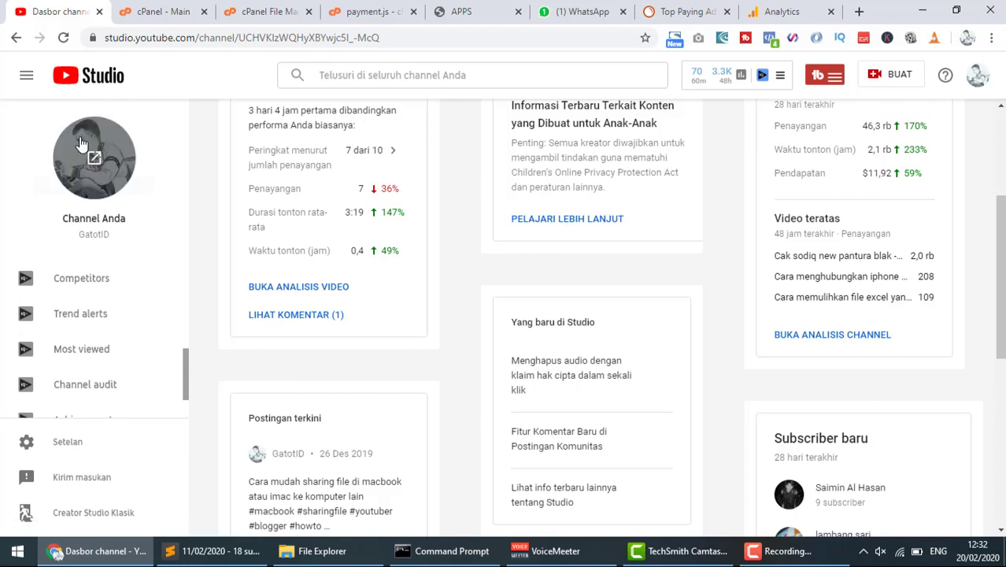
pyautogui.rightClick(97, 160)
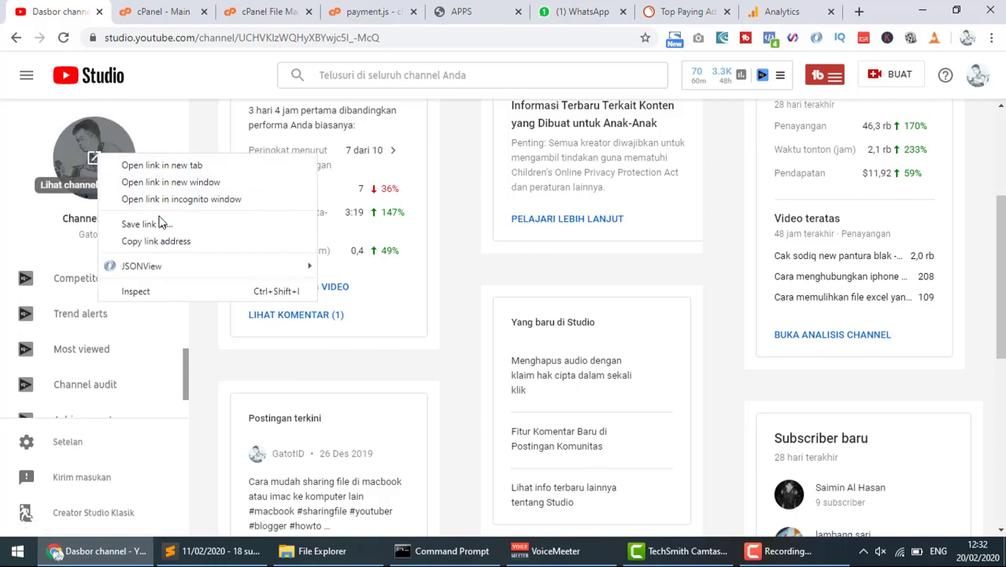
pyautogui.click(173, 243)
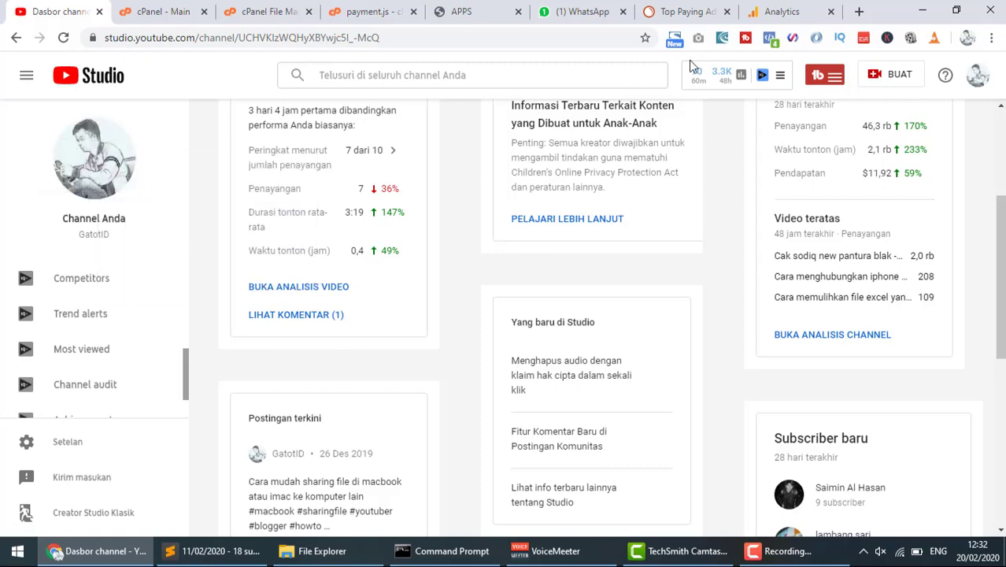
pyautogui.click(775, 11)
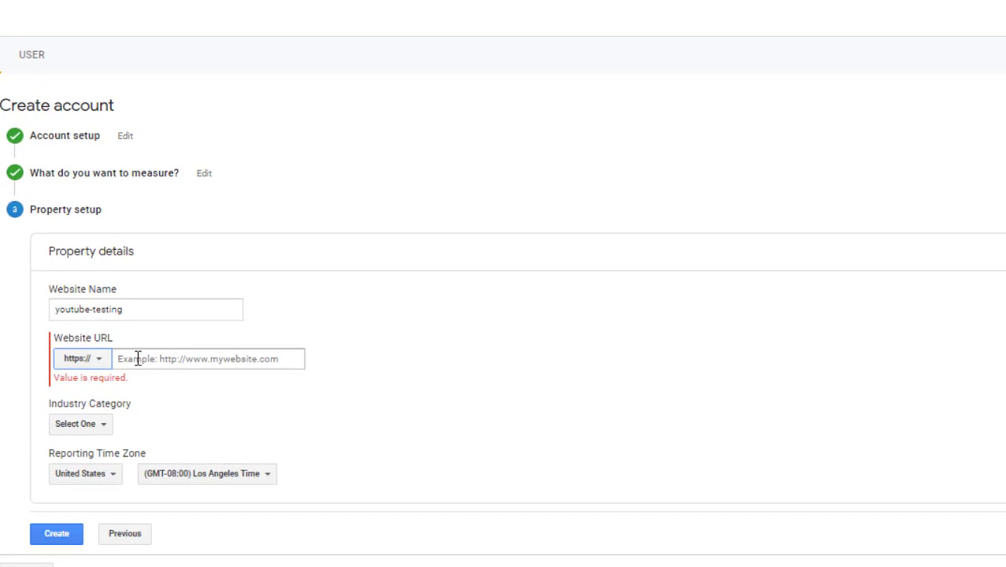
pyautogui.click(138, 358)
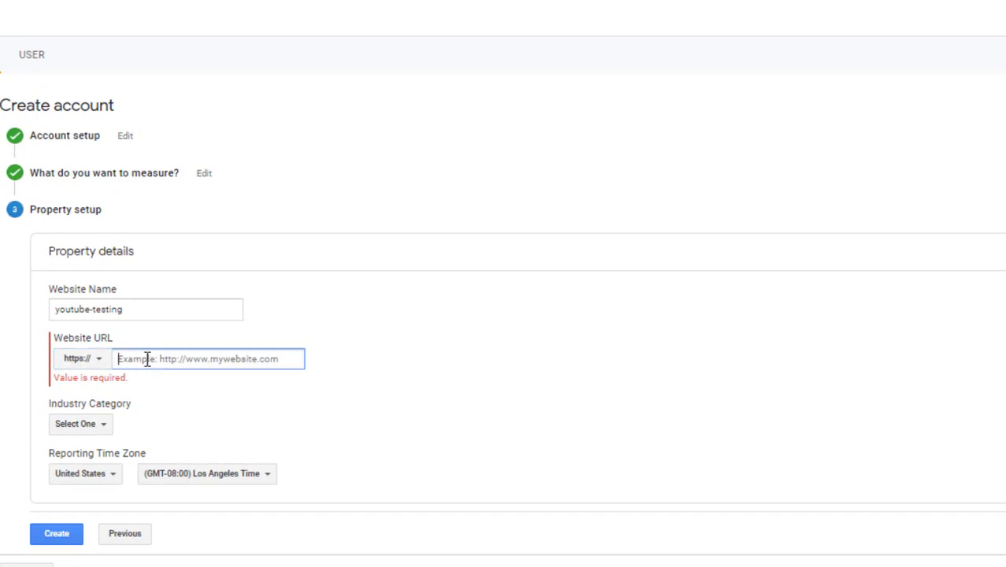
pyautogui.rightClick(146, 359)
pyautogui.click(197, 218)
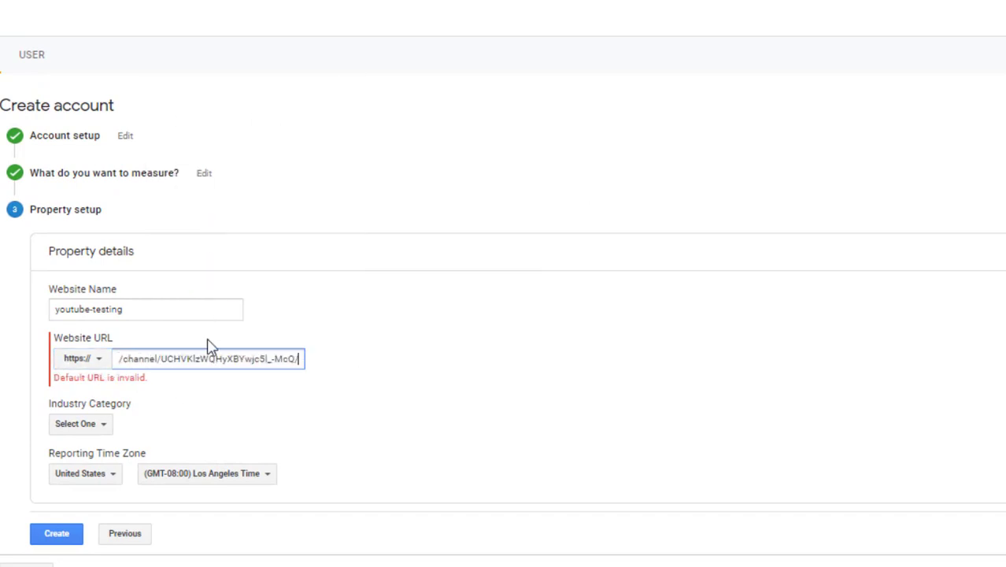
pyautogui.moveTo(149, 361); pyautogui.dragTo(98, 360)
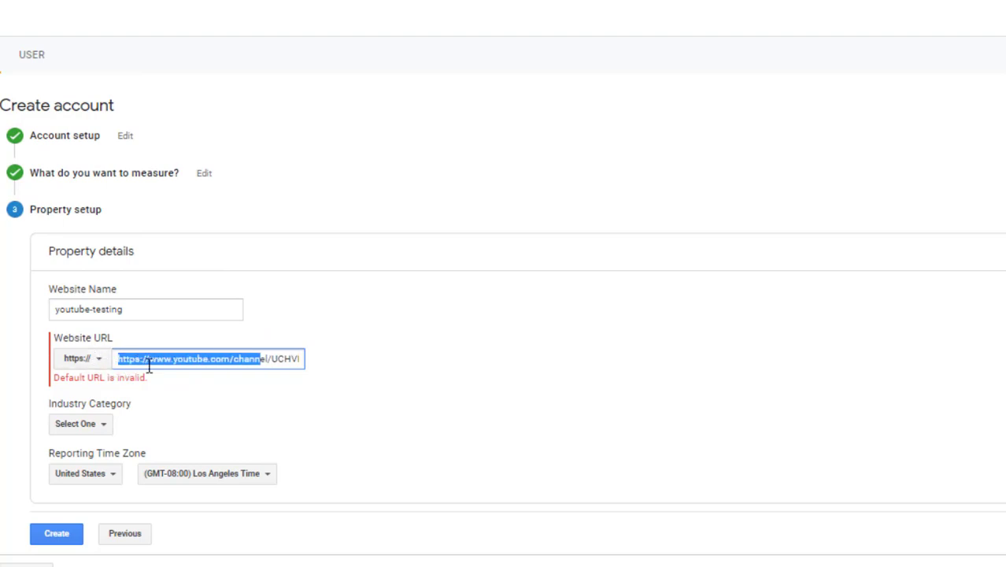
pyautogui.click(147, 360)
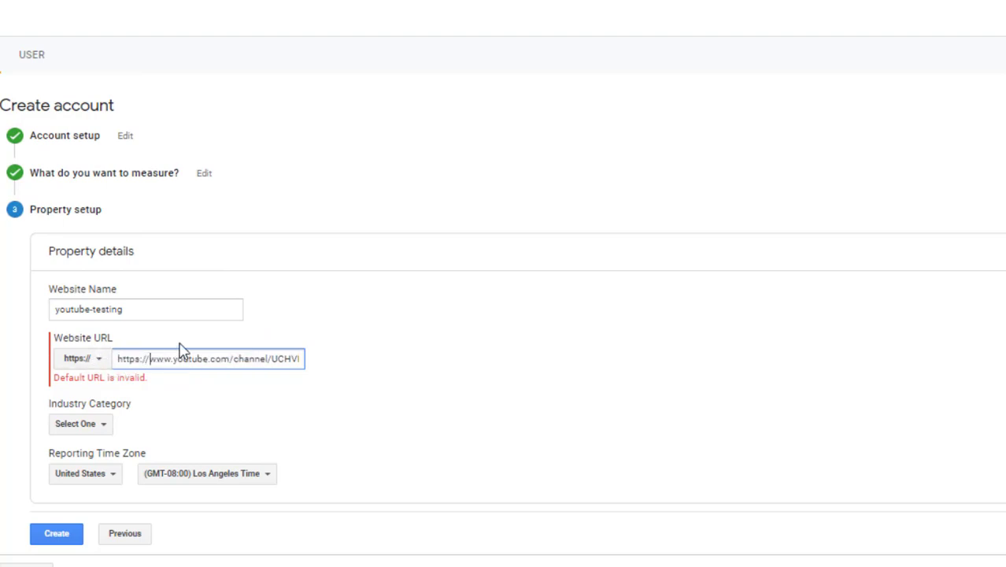
pyautogui.press('BackSpace')
pyautogui.press('BackSpace')
pyautogui.press('BackSpace')
pyautogui.press('BackSpace')
pyautogui.press('BackSpace')
pyautogui.press('BackSpace')
pyautogui.press('BackSpace')
pyautogui.press('BackSpace')
pyautogui.press('BackSpace')
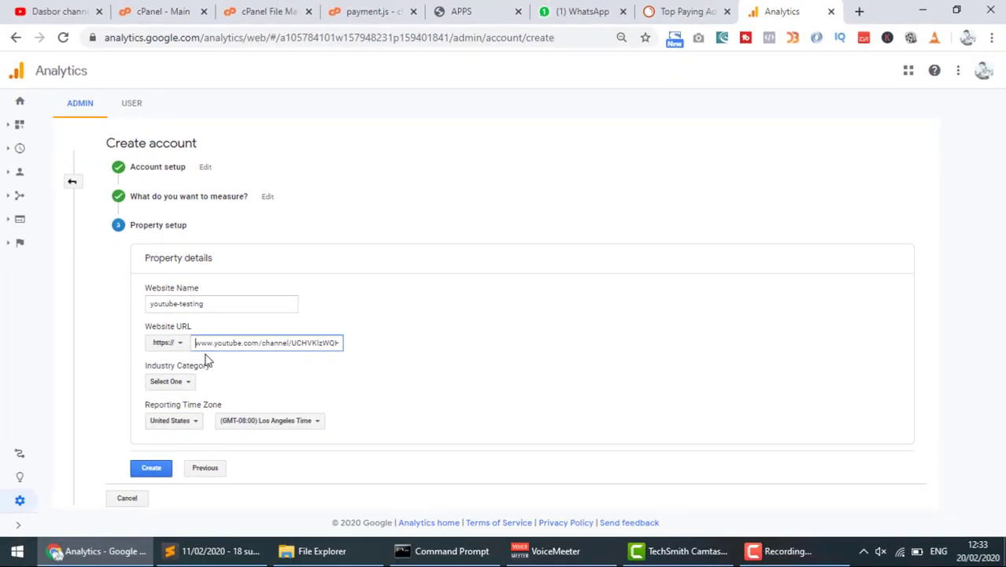
# Step: Create the account, accepting the Data Processing Terms and the Measurement Controller-Controller Data Protection Terms
pyautogui.click(152, 470)
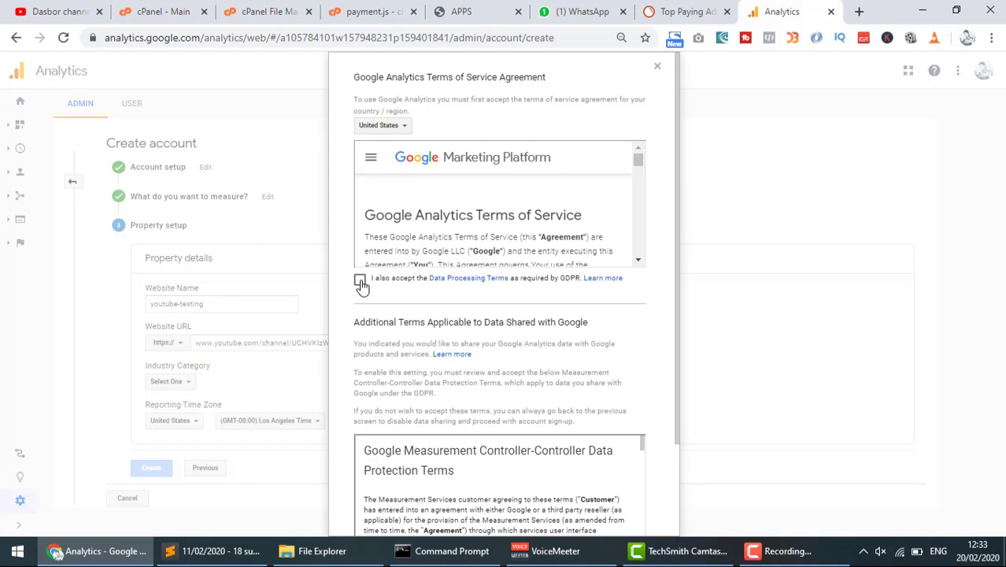
pyautogui.click(360, 281)
pyautogui.scroll(-2, 382, 344)
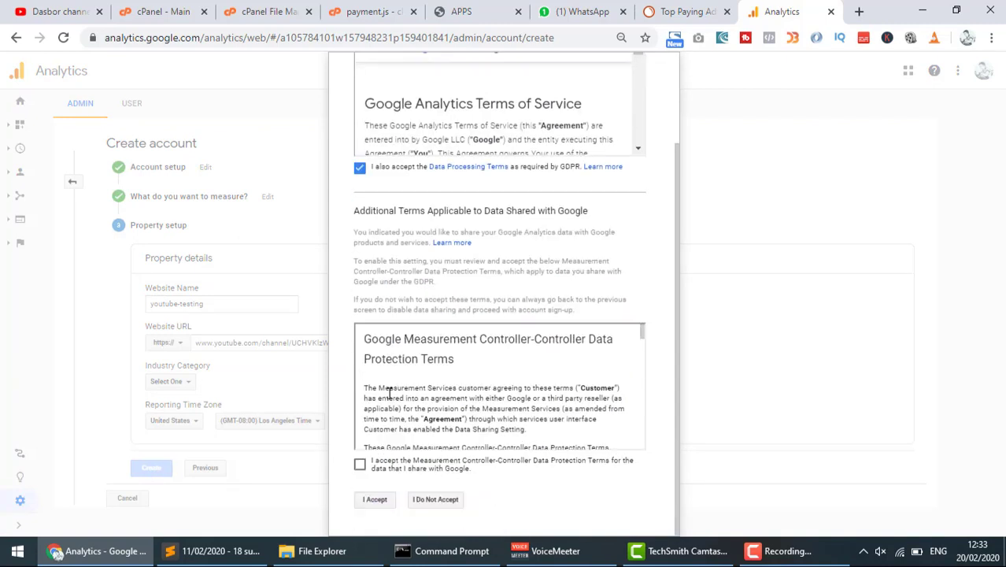
pyautogui.click(359, 465)
pyautogui.click(376, 501)
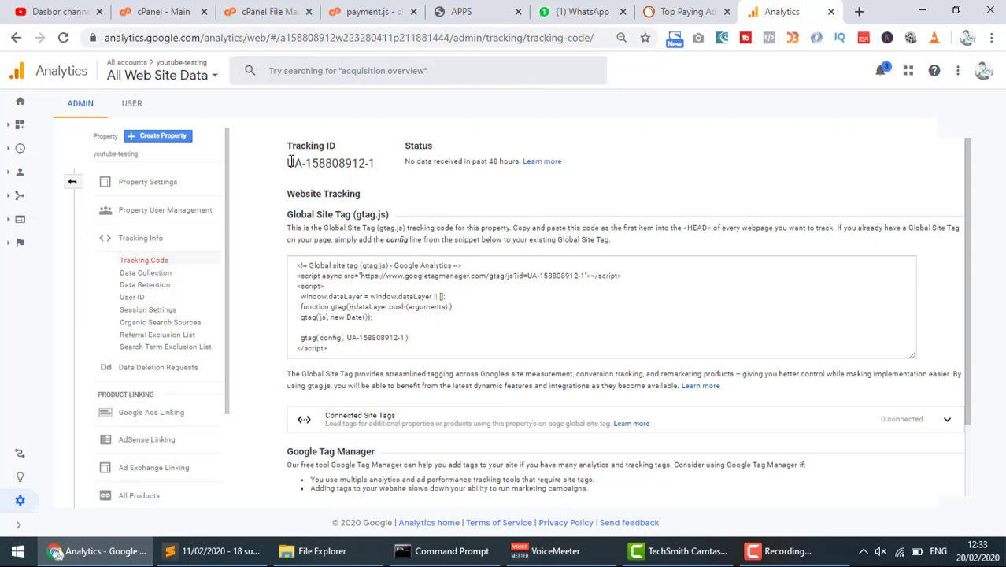
# Step: Copy the tracking ID of the youtube-testing property and switch to YouTube Studio
pyautogui.moveTo(289, 163); pyautogui.dragTo(363, 162)
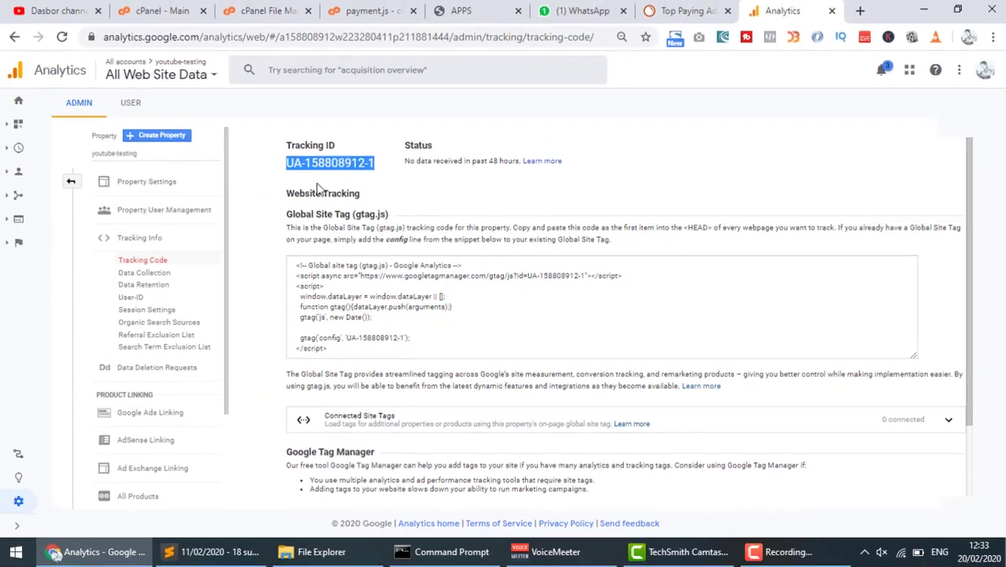
pyautogui.rightClick(337, 161)
pyautogui.click(369, 172)
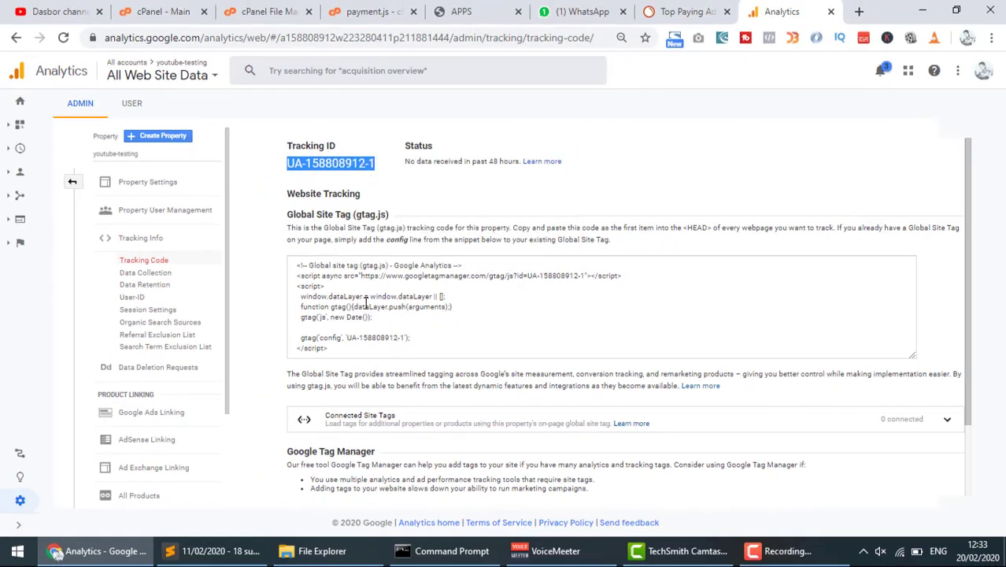
pyautogui.scroll(-1, 367, 363)
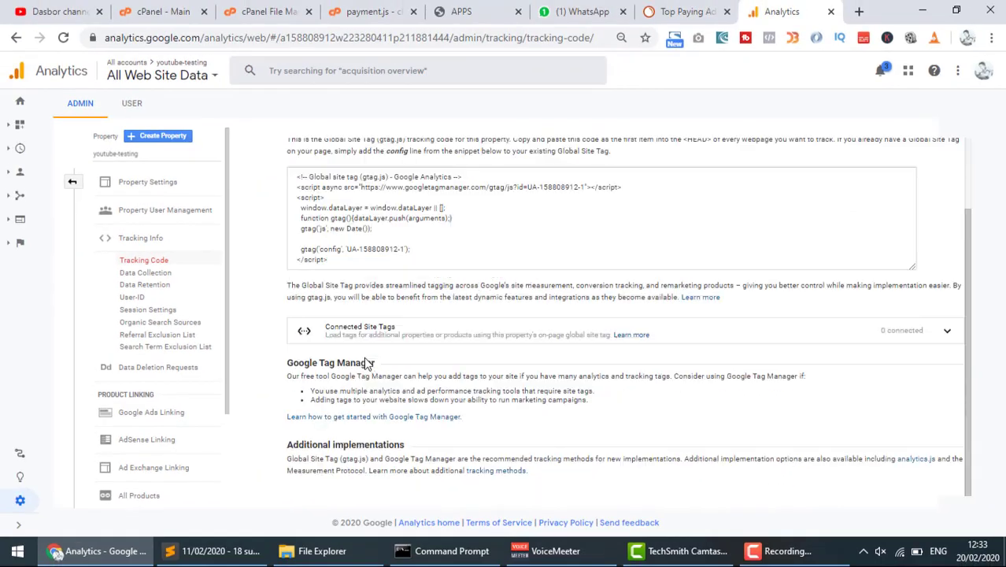
pyautogui.click(52, 13)
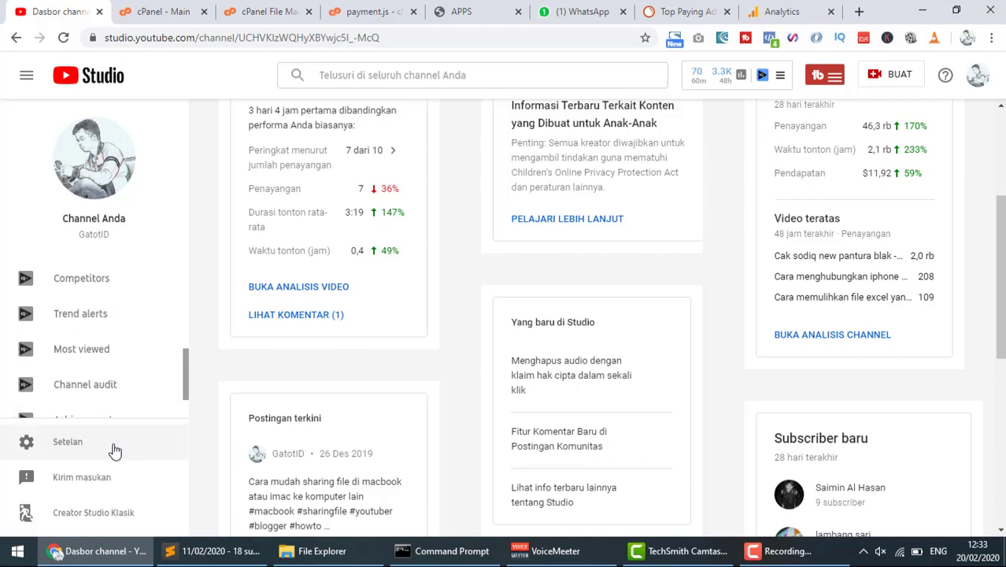
# Step: Open the advanced channel settings page (Setelan channel lanjutan) from the channel's settings in YouTube Studio
pyautogui.click(72, 447)
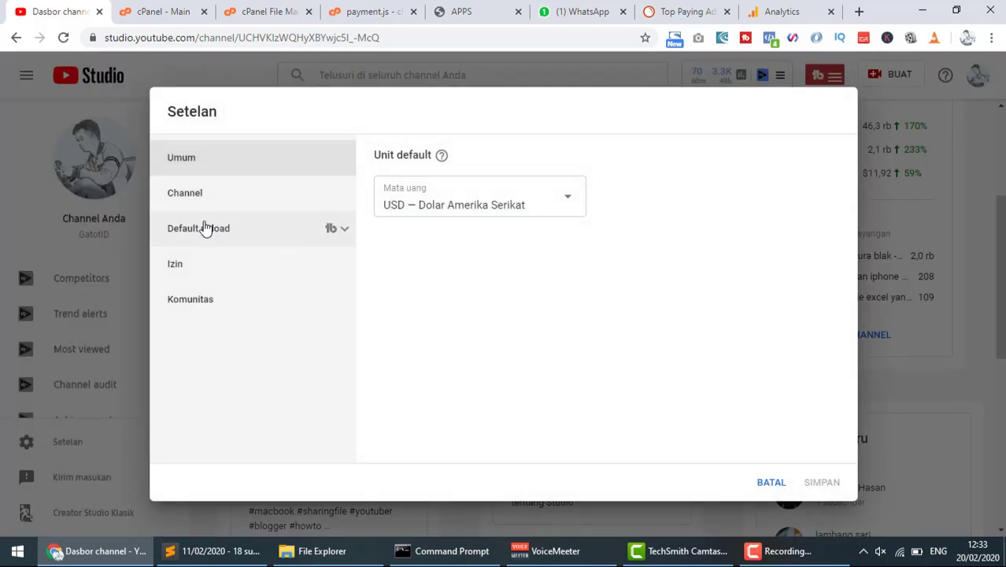
pyautogui.click(250, 201)
pyautogui.click(489, 167)
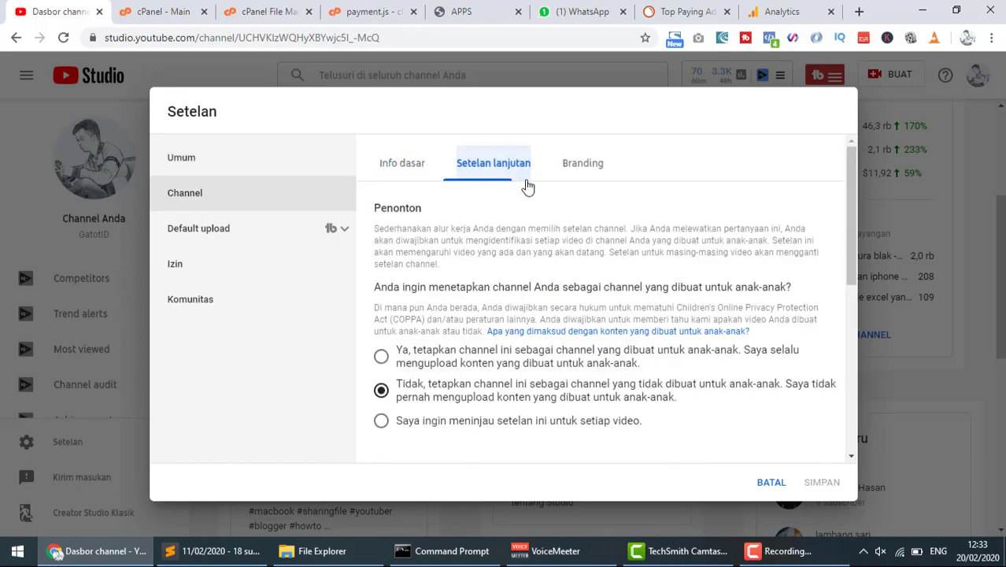
pyautogui.scroll(-5, 515, 410)
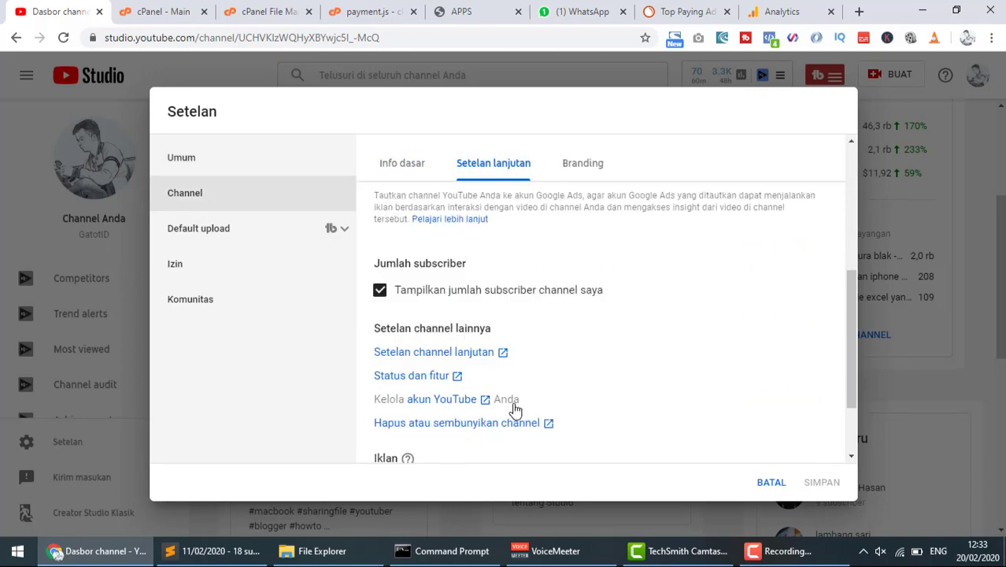
pyautogui.scroll(-2, 423, 330)
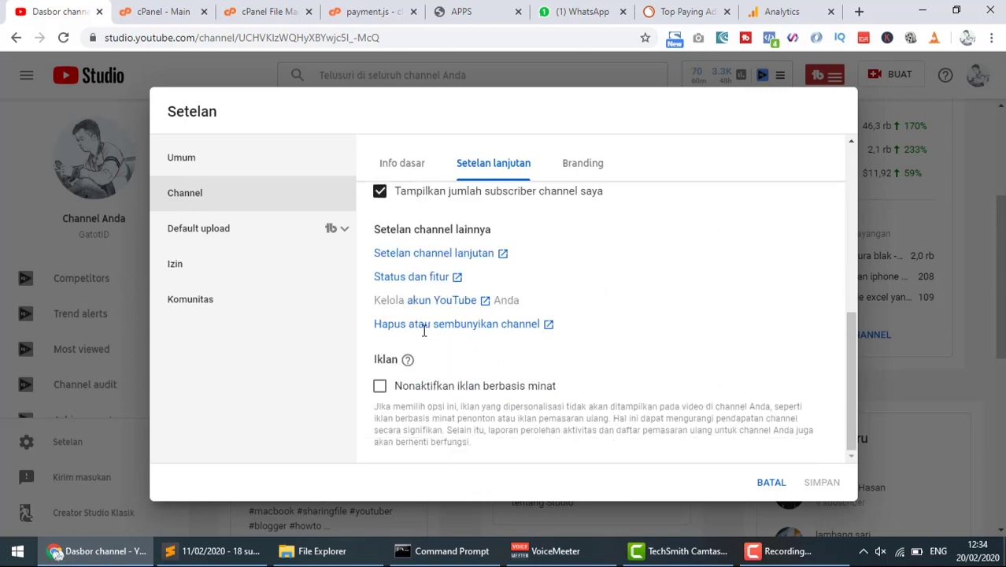
pyautogui.scroll(1, 441, 337)
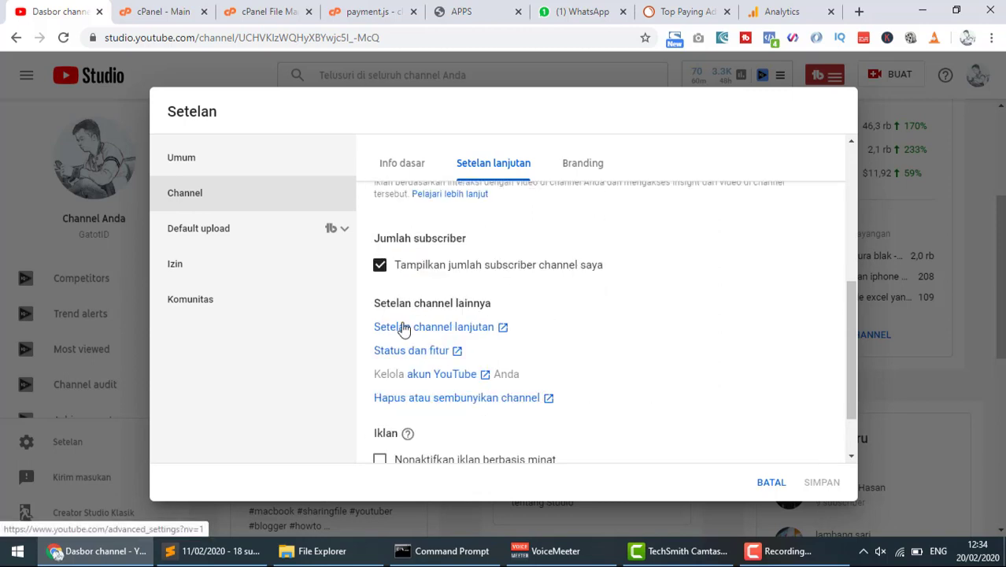
pyautogui.click(452, 335)
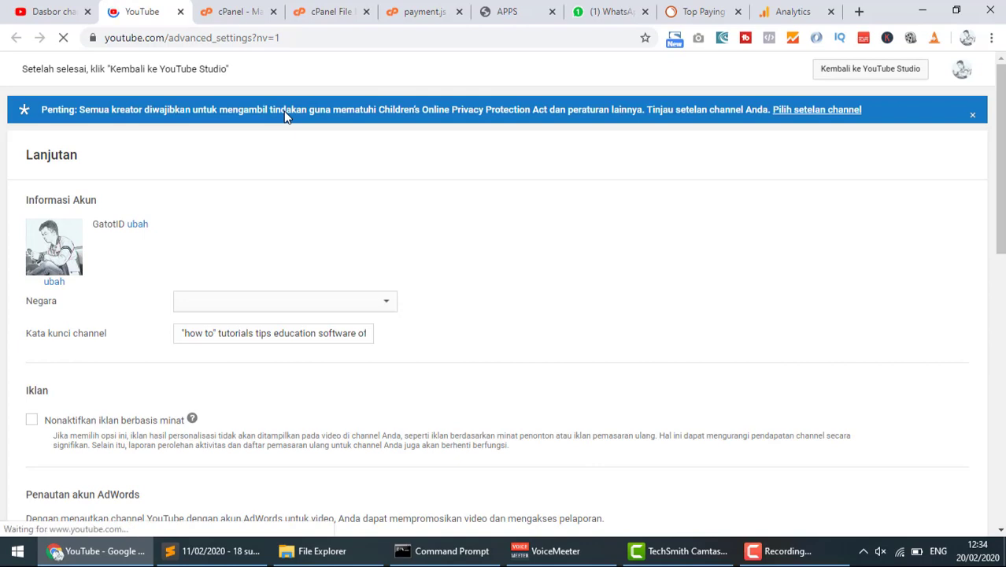
# Step: Replace the Google Analytics property tracking ID in the advanced channel settings with the copied tracking ID
pyautogui.scroll(-3, 504, 322)
pyautogui.scroll(-5, 505, 326)
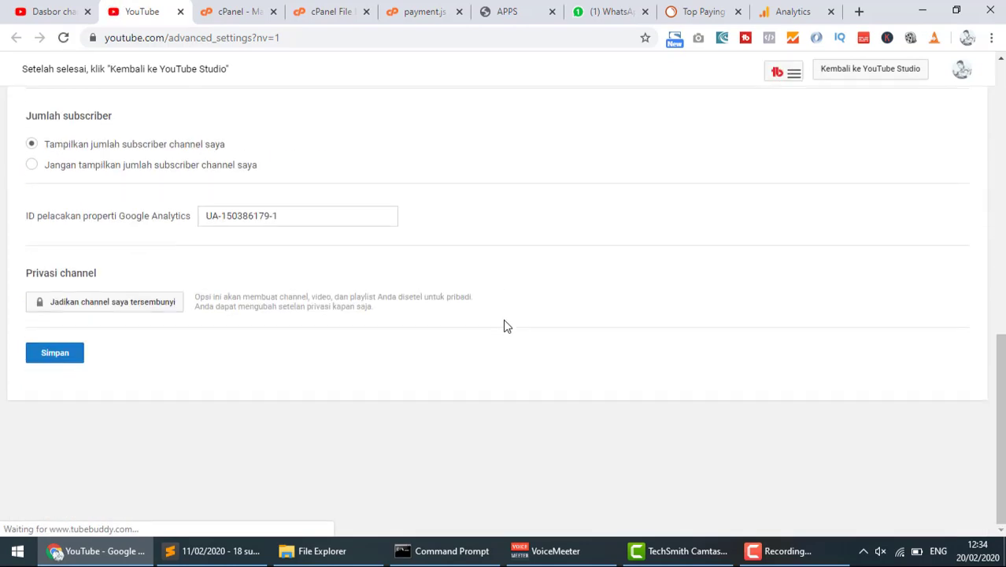
pyautogui.moveTo(297, 214); pyautogui.dragTo(176, 206)
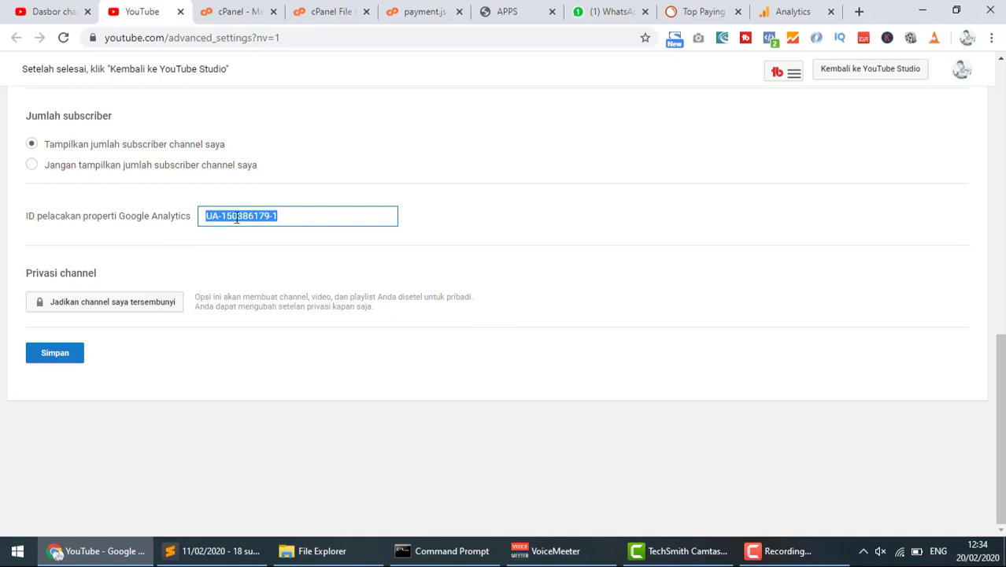
pyautogui.rightClick(251, 215)
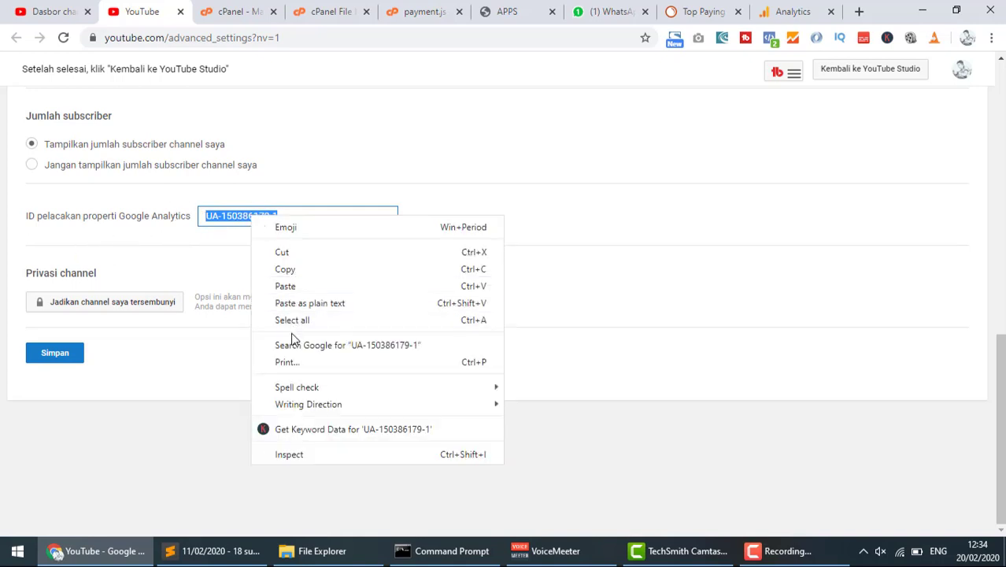
pyautogui.click(299, 286)
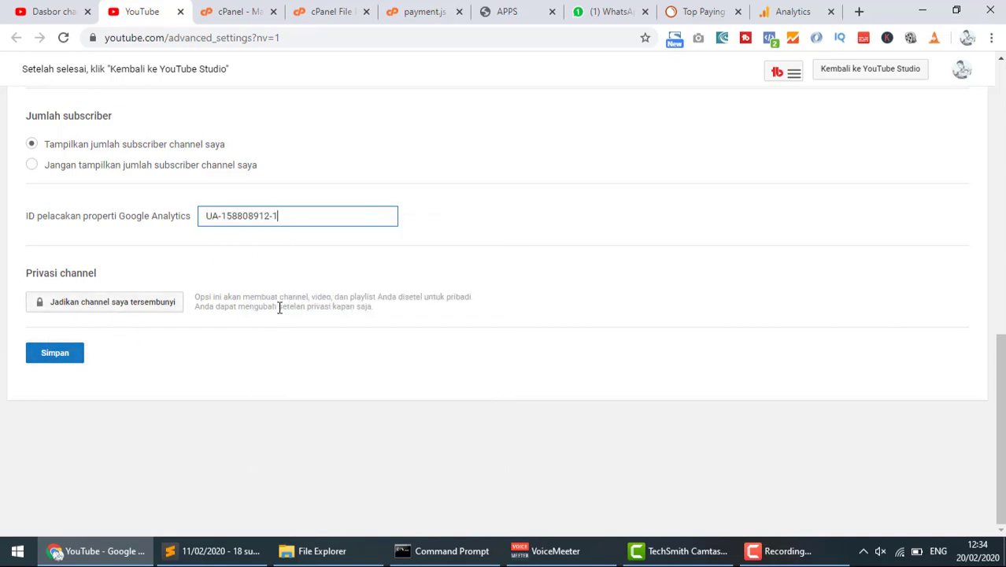
# Step: Undo the tracking ID replacement and close the advanced channel settings page without saving
pyautogui.scroll(1, 278, 307)
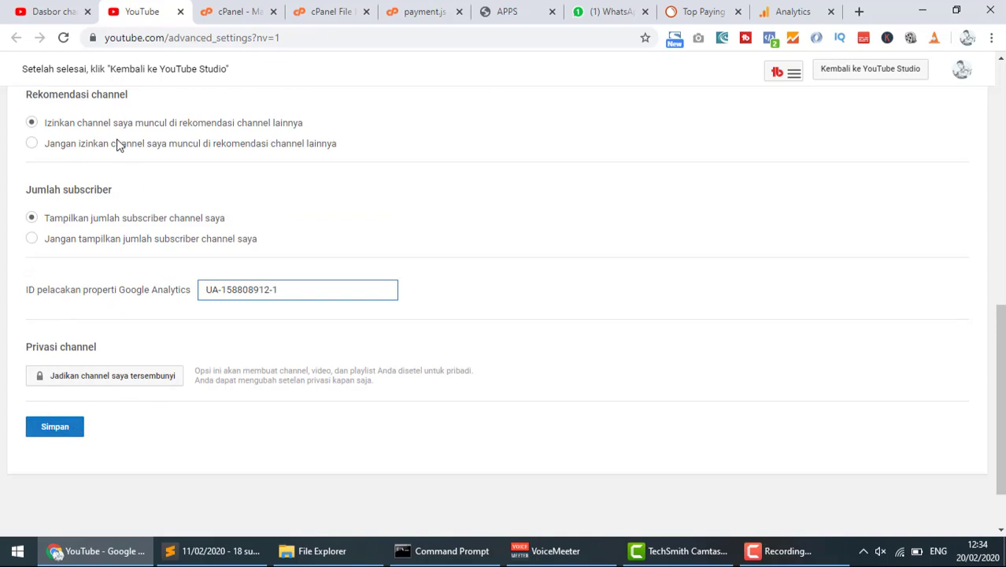
pyautogui.hotkey('ctrl', 'z')
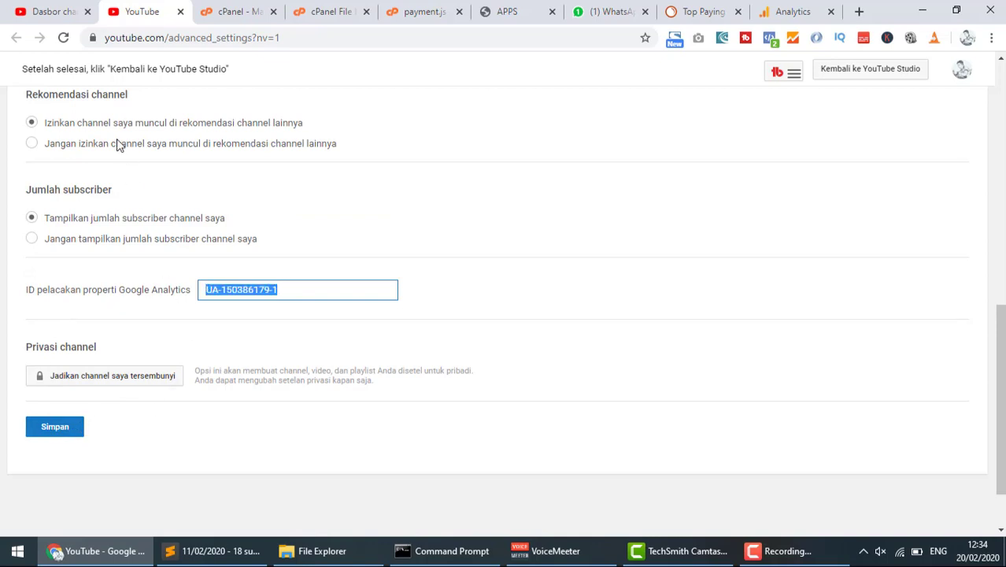
pyautogui.click(181, 11)
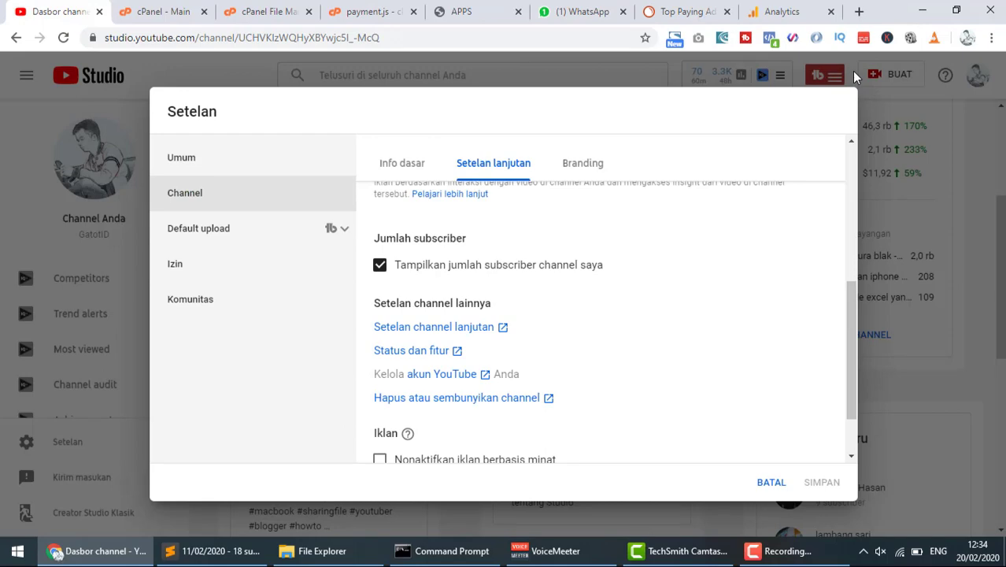
# Step: Switch to Google Analytics and open the All Web Site Data view of the Gatotid property in the GatotID account
pyautogui.click(788, 13)
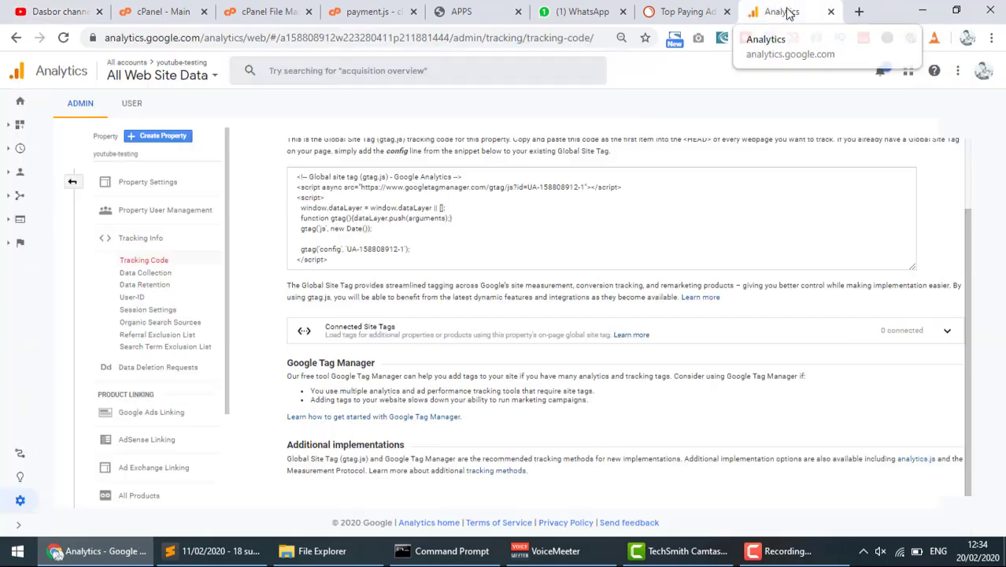
pyautogui.click(118, 75)
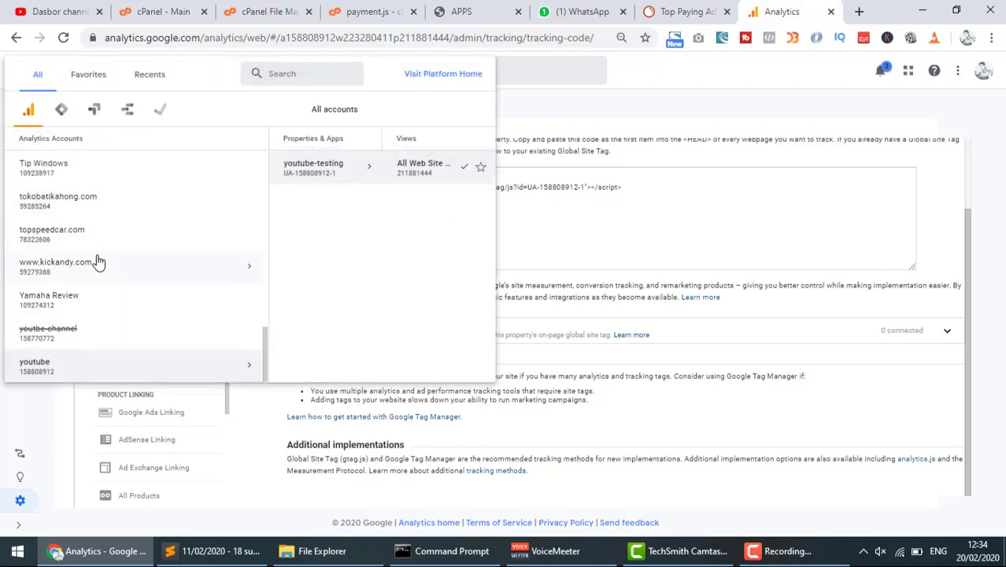
pyautogui.scroll(2, 96, 299)
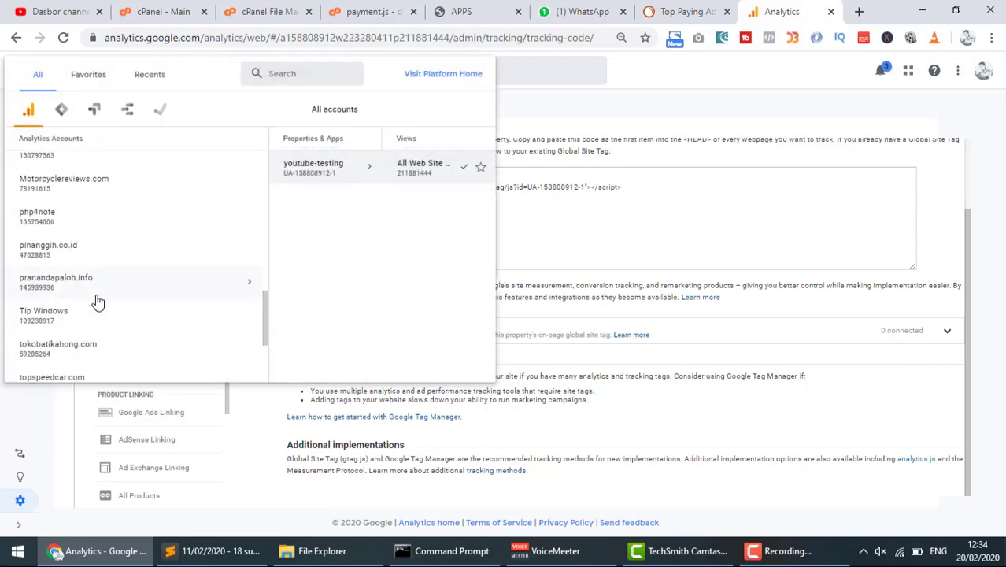
pyautogui.scroll(6, 114, 280)
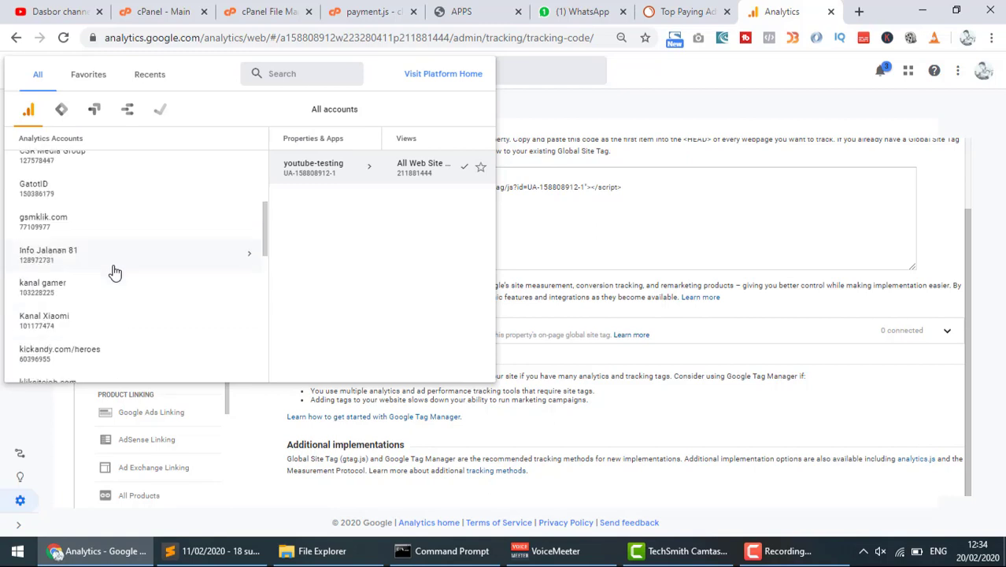
pyautogui.click(62, 199)
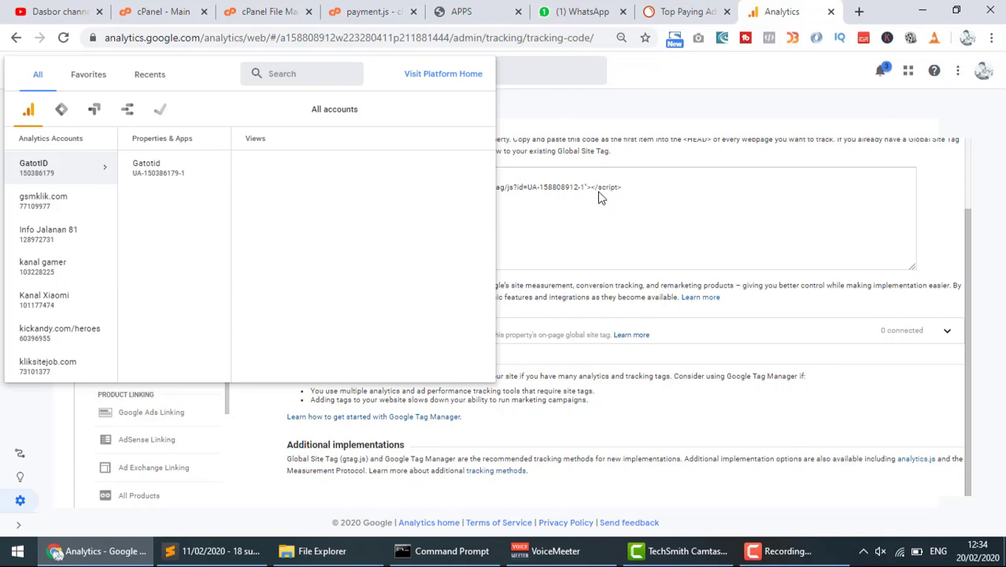
pyautogui.click(182, 173)
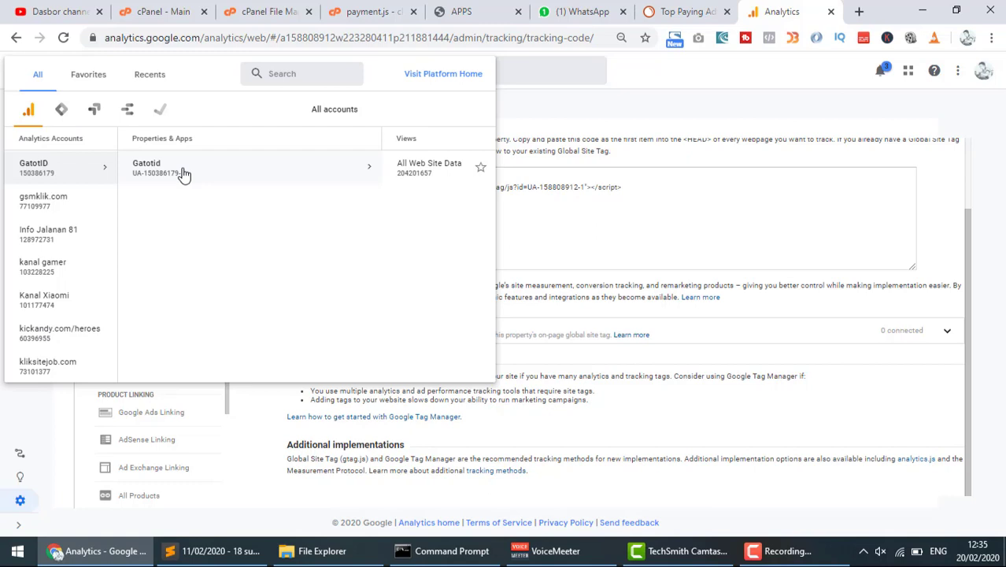
pyautogui.click(298, 178)
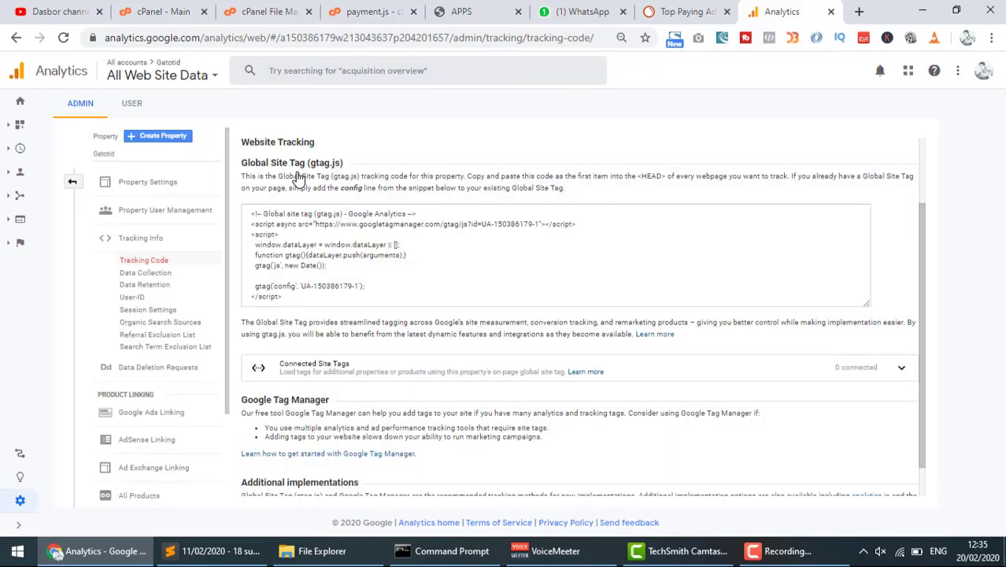
# Step: Open the Google Analytics Home overview and examine its cards on users, traffic channels, countries, visit times, pages, active users, devices and retention
pyautogui.click(19, 126)
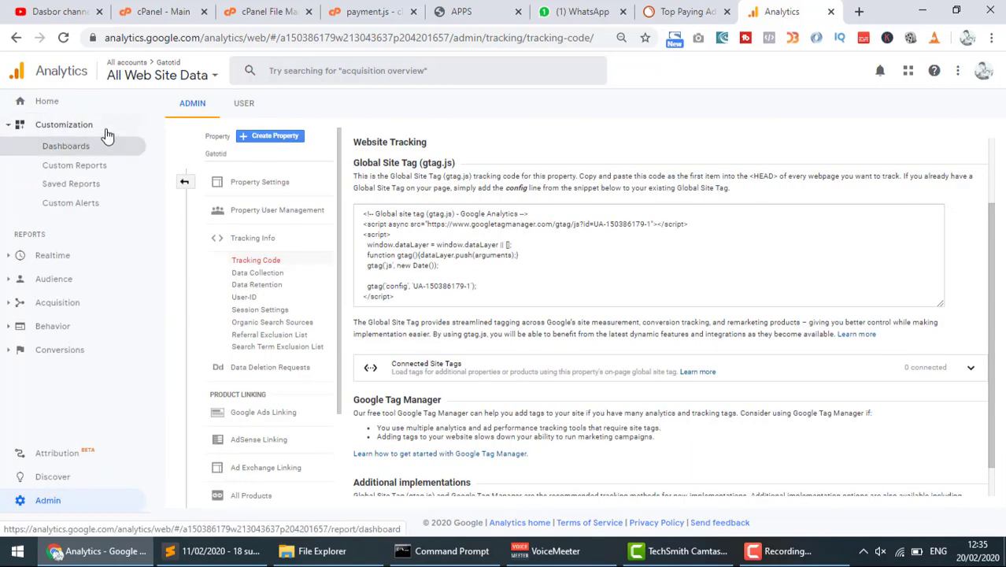
pyautogui.click(76, 102)
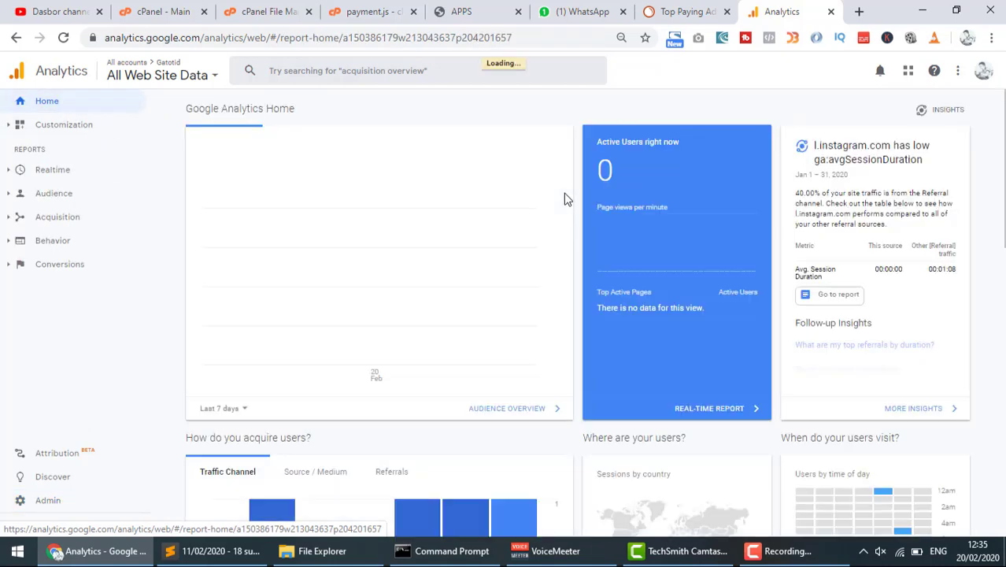
pyautogui.scroll(-5, 512, 447)
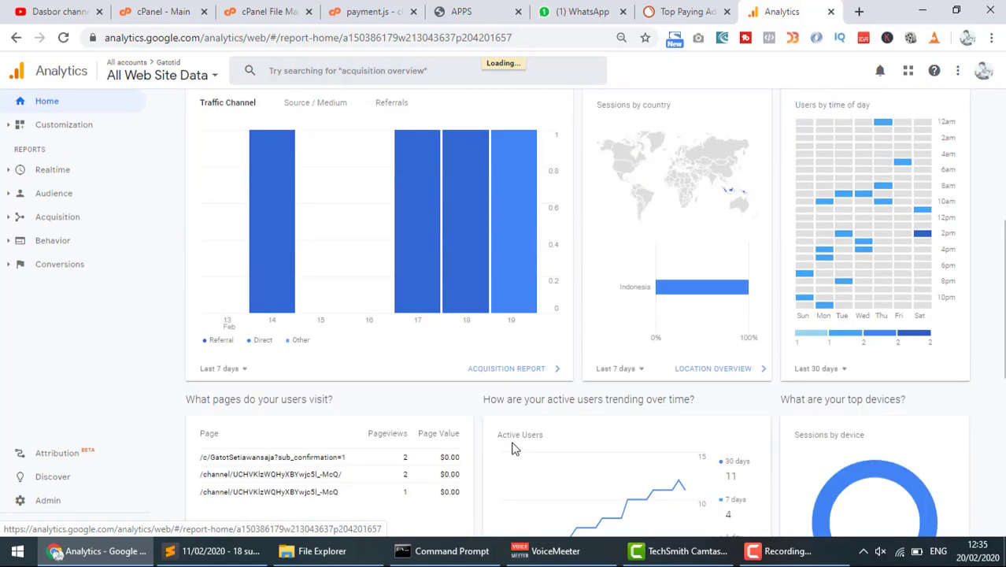
pyautogui.scroll(5, 512, 447)
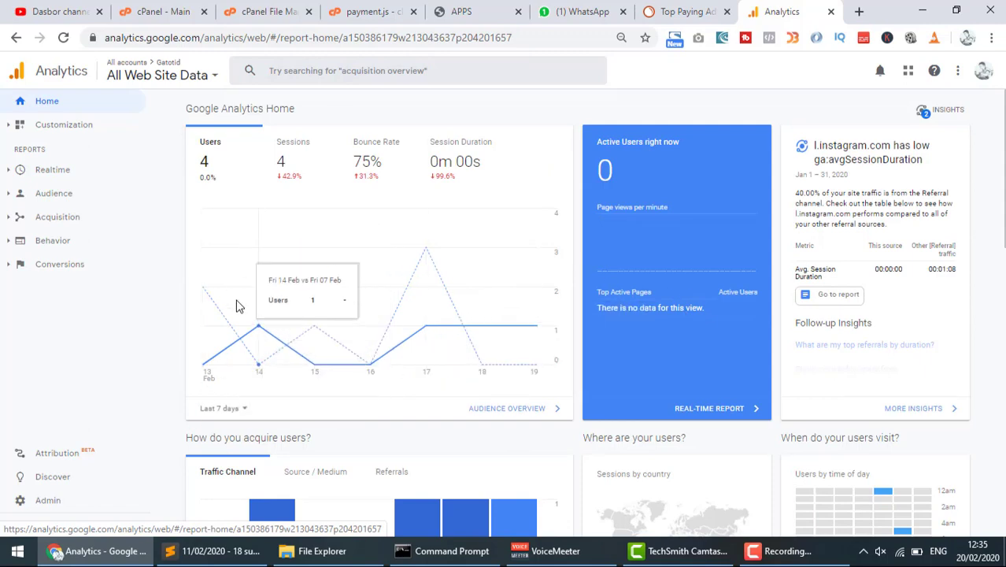
pyautogui.scroll(-3, 432, 421)
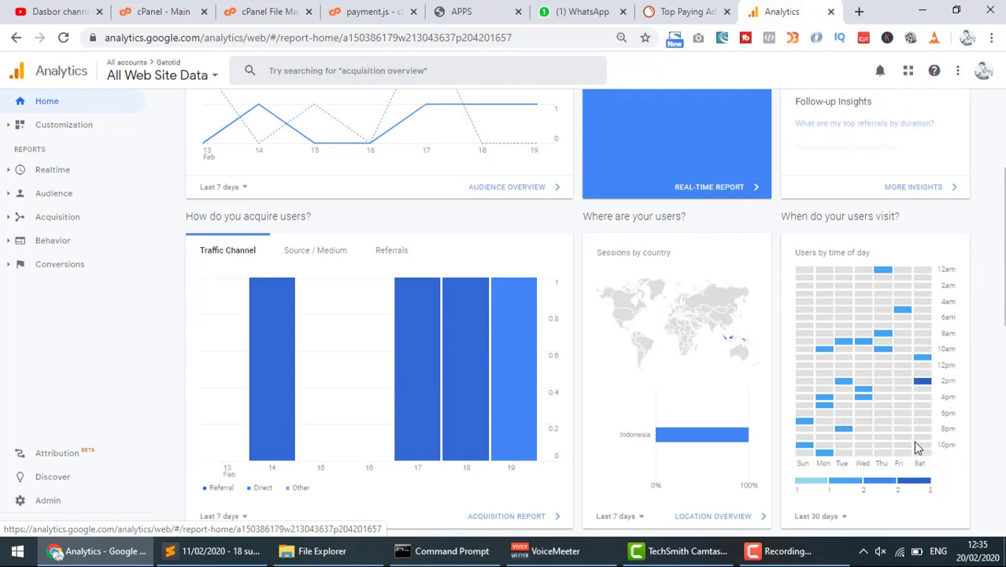
pyautogui.scroll(-3, 889, 366)
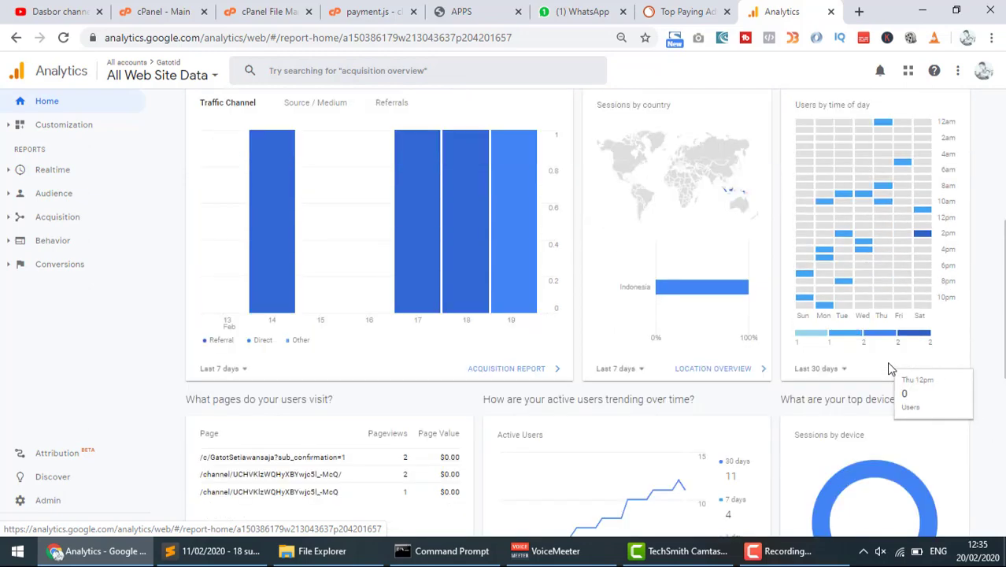
pyautogui.scroll(2, 878, 335)
pyautogui.scroll(-3, 897, 382)
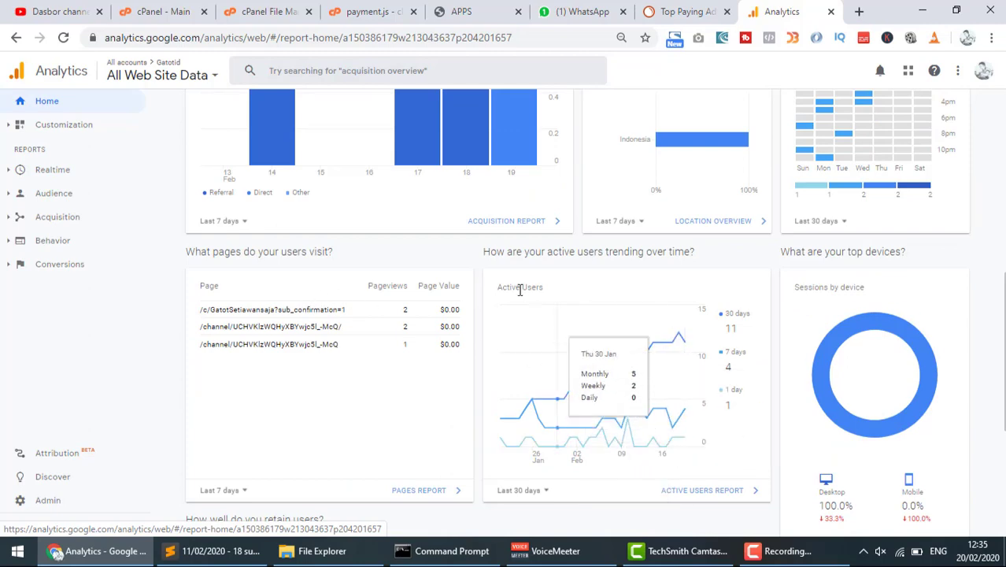
pyautogui.scroll(-3, 753, 378)
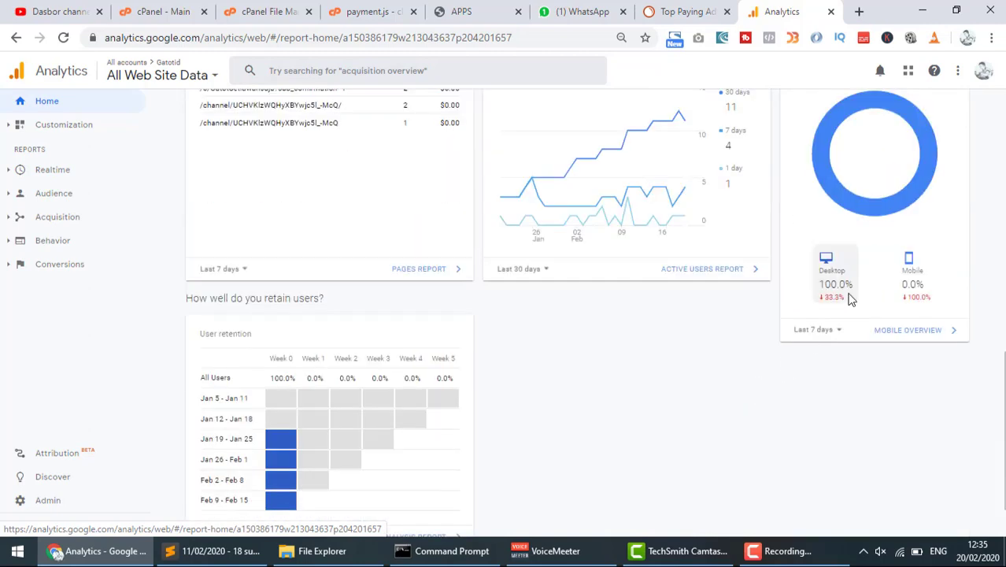
pyautogui.scroll(3, 843, 260)
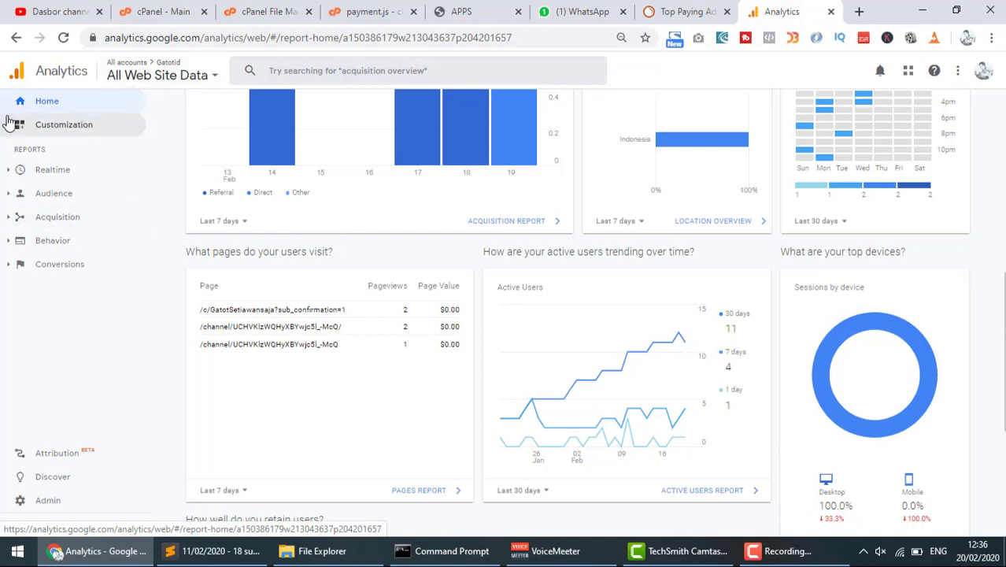
# Step: Return to YouTube Studio, cancel the channel settings dialog and view the rest of the channel dashboard
pyautogui.click(37, 6)
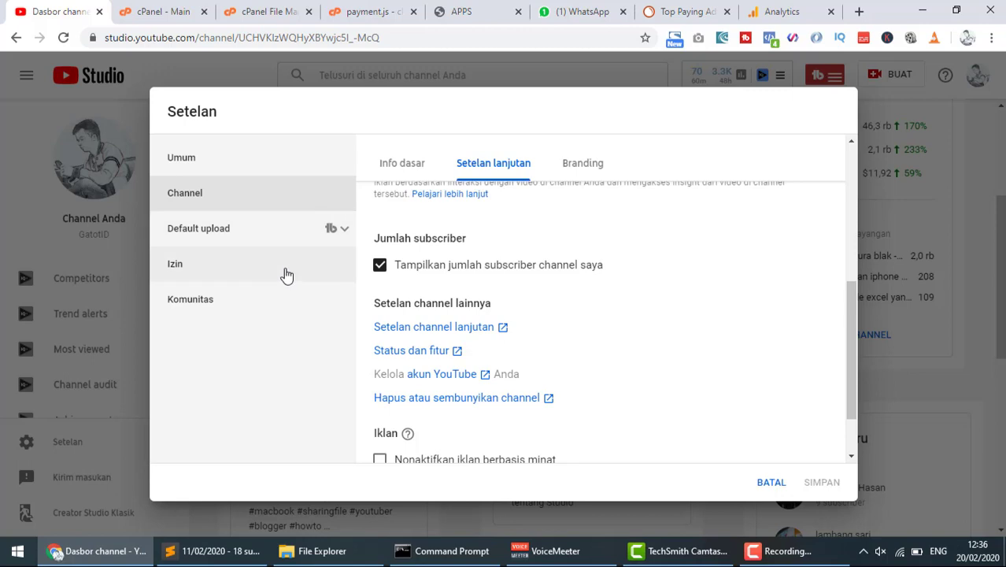
pyautogui.click(766, 483)
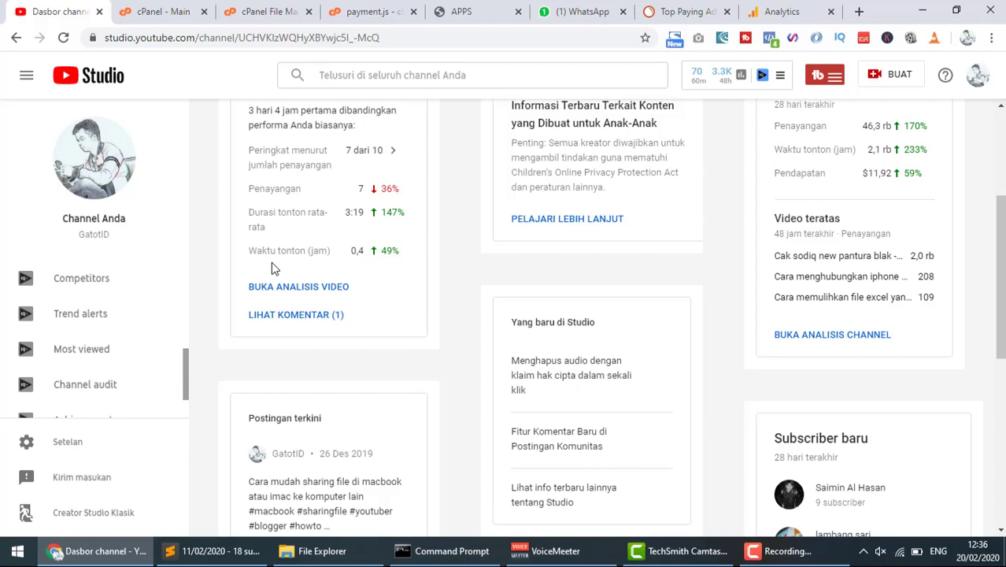
pyautogui.scroll(-4, 271, 268)
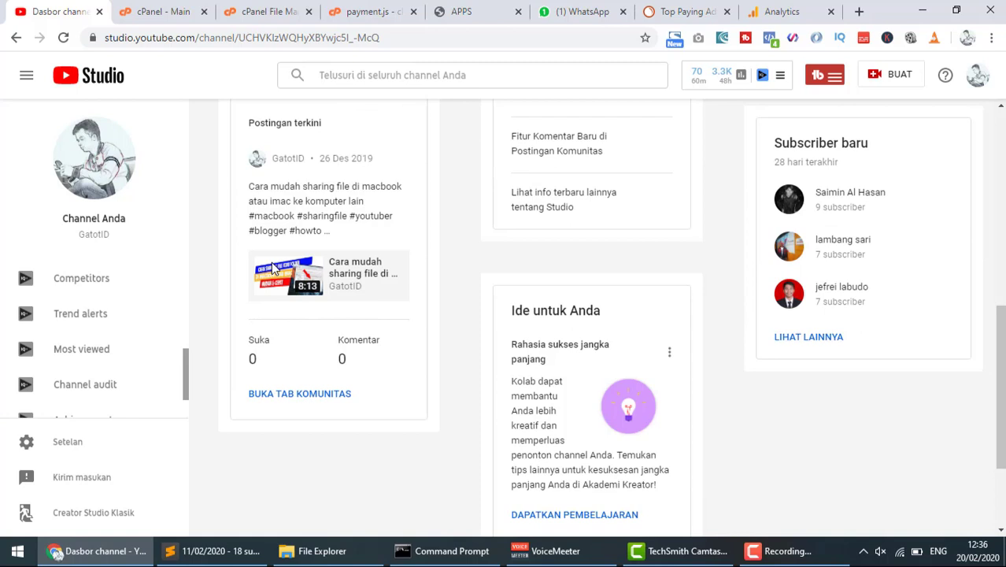